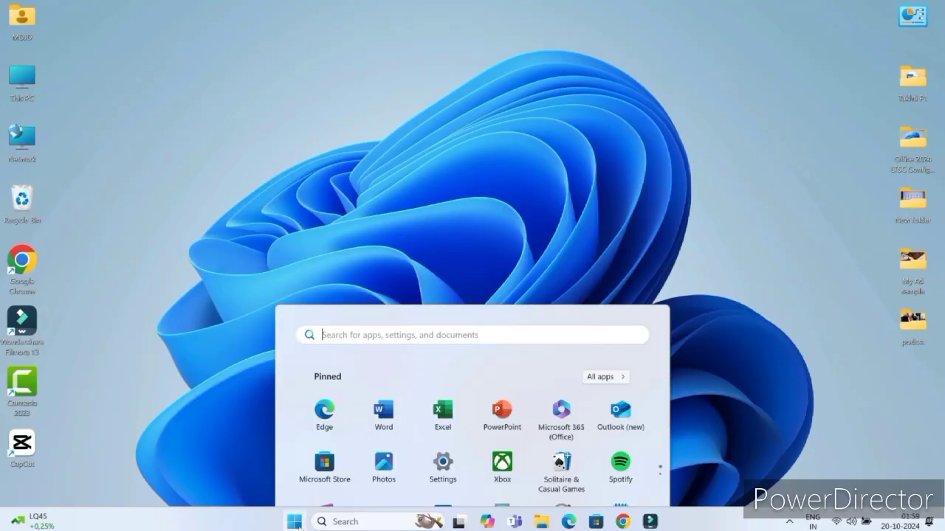
# Step: Search Google for 'office customization tool' and open the Microsoft 365 Apps admin center result
pyautogui.click(375, 80)
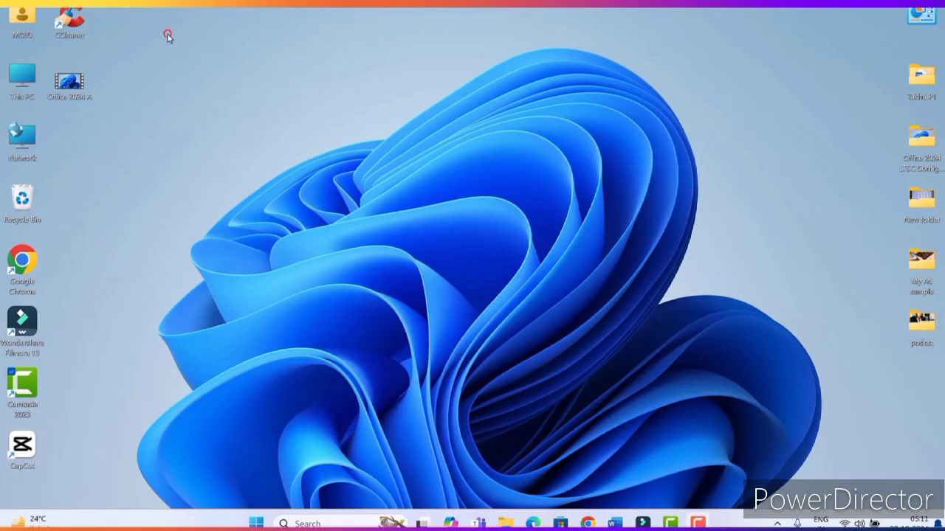
pyautogui.click(587, 523)
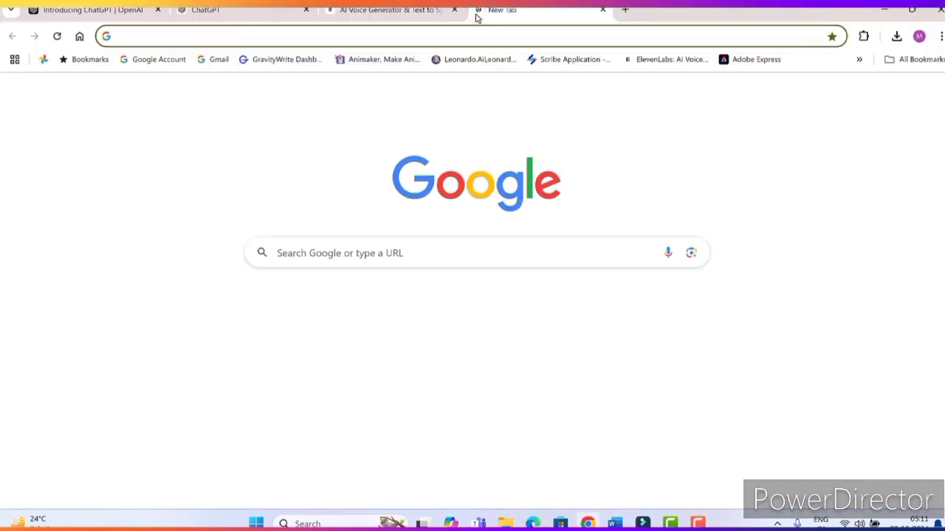
pyautogui.click(355, 262)
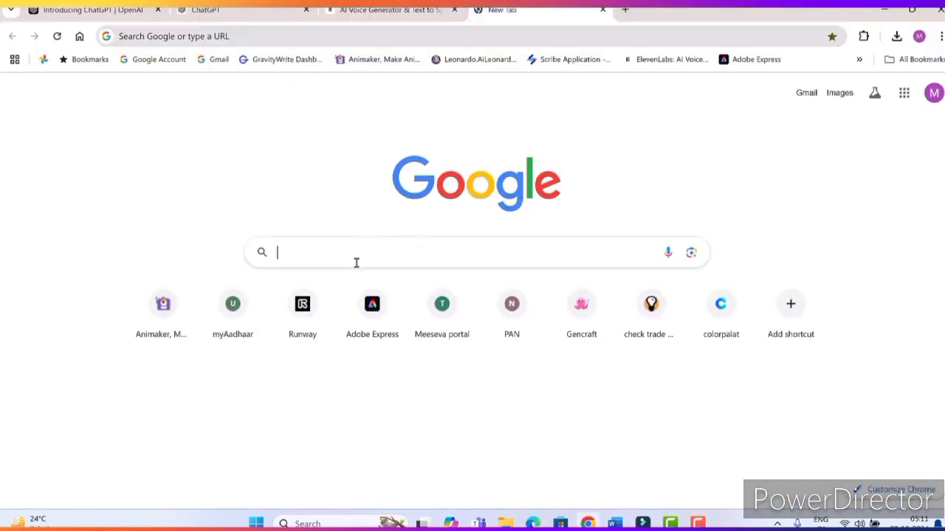
pyautogui.write('office ')
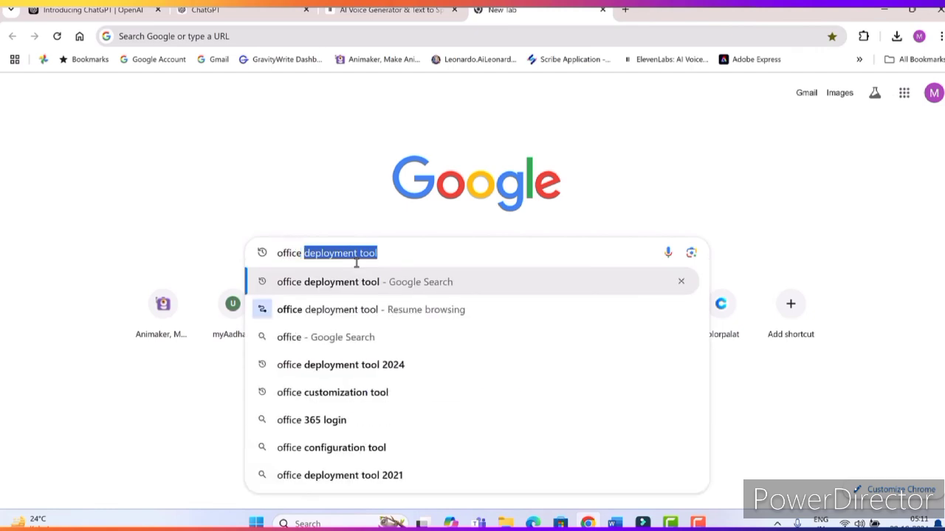
pyautogui.write('cus')
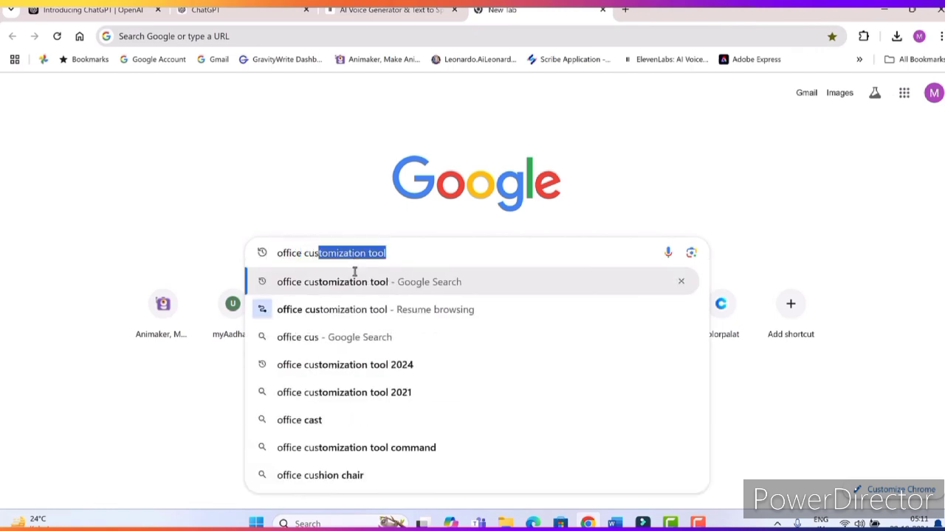
pyautogui.click(358, 281)
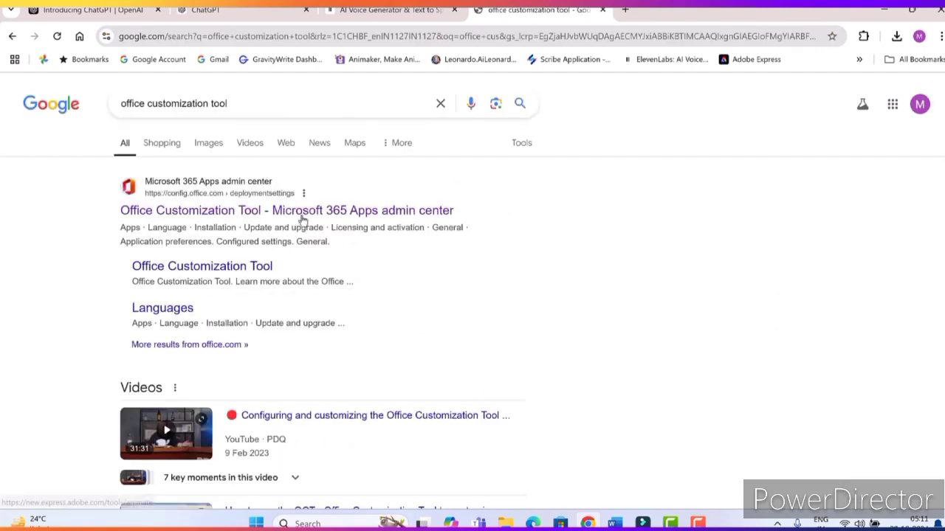
pyautogui.click(294, 211)
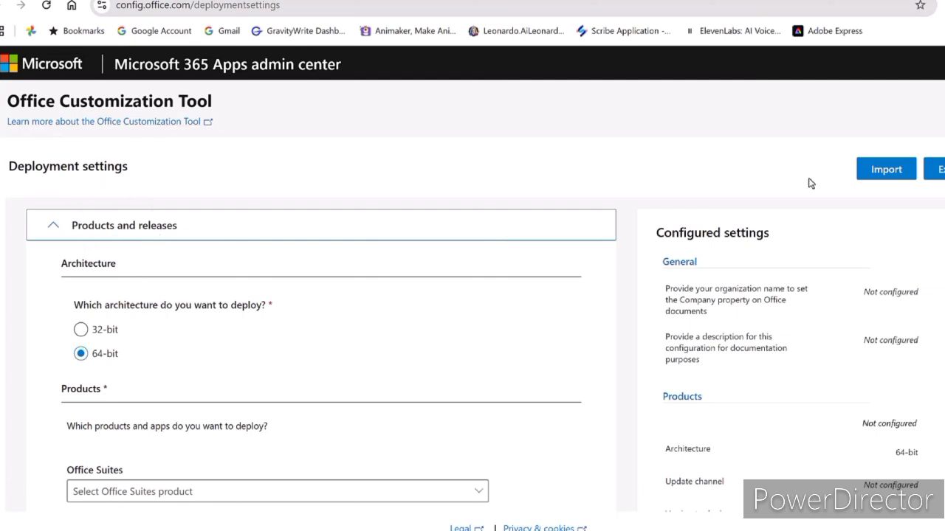
# Step: Keep 64-bit architecture and pick Office LTSC Professional Plus 2024 - Volume License as the suite
pyautogui.scroll(-1, 473, 360)
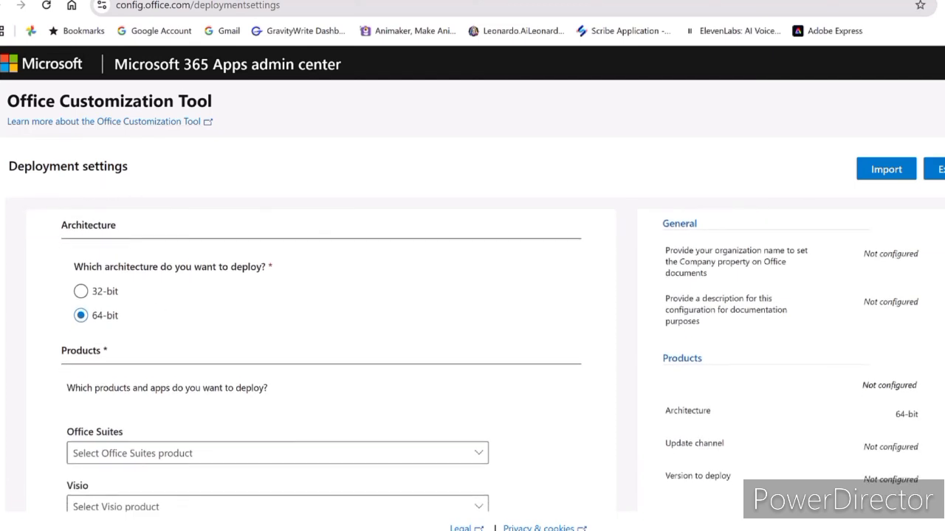
pyautogui.click(83, 293)
pyautogui.click(82, 316)
pyautogui.scroll(-1, 321, 362)
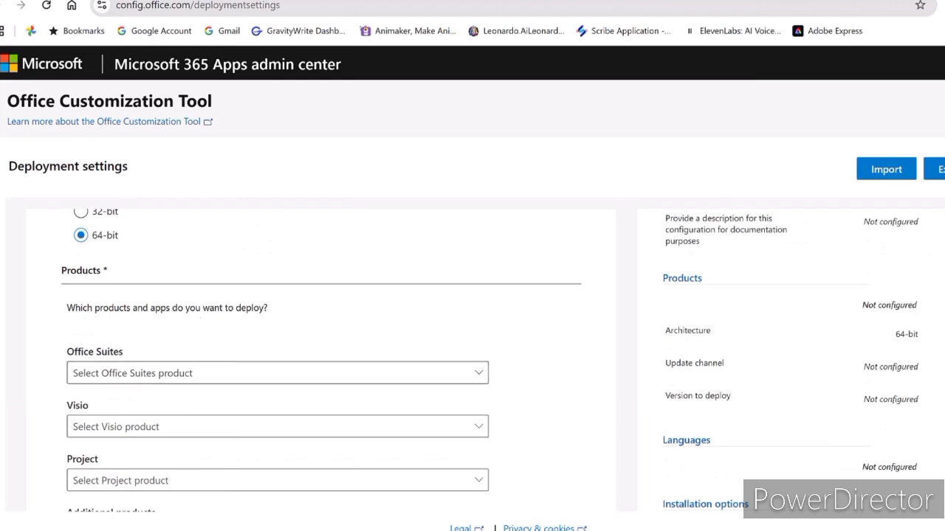
pyautogui.scroll(-1, 479, 314)
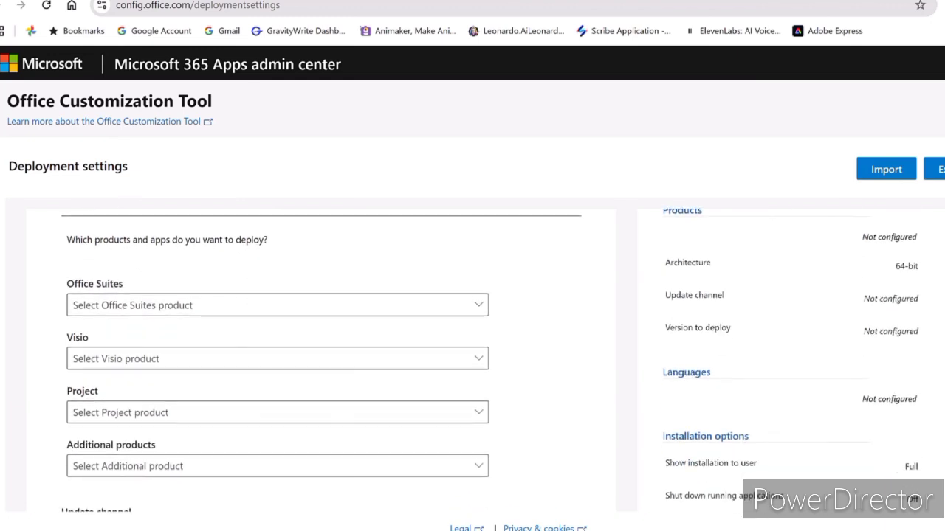
pyautogui.click(480, 306)
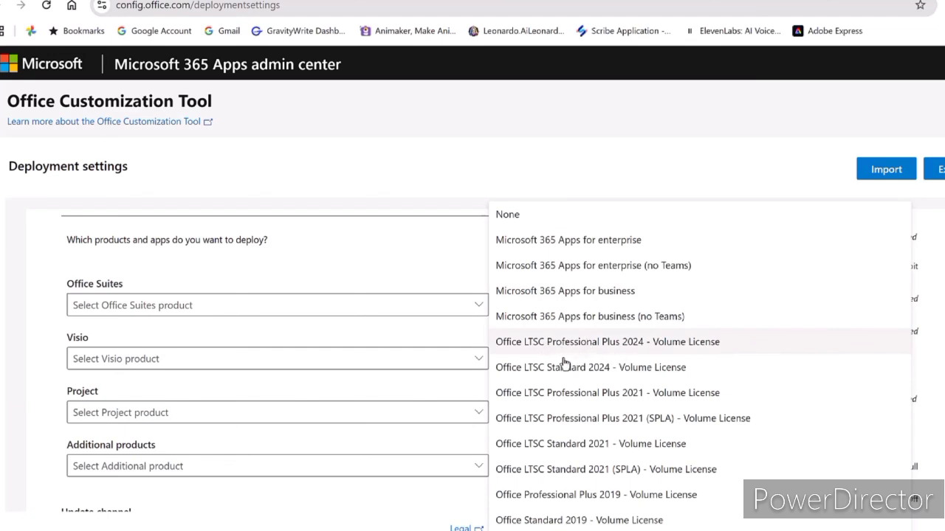
pyautogui.click(656, 344)
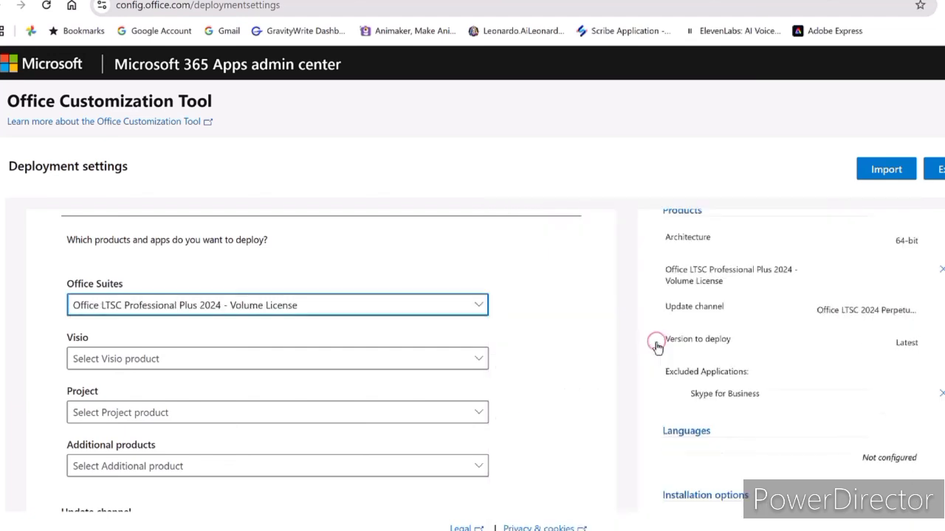
# Step: Leave the Visio and Project product selections empty
pyautogui.click(479, 359)
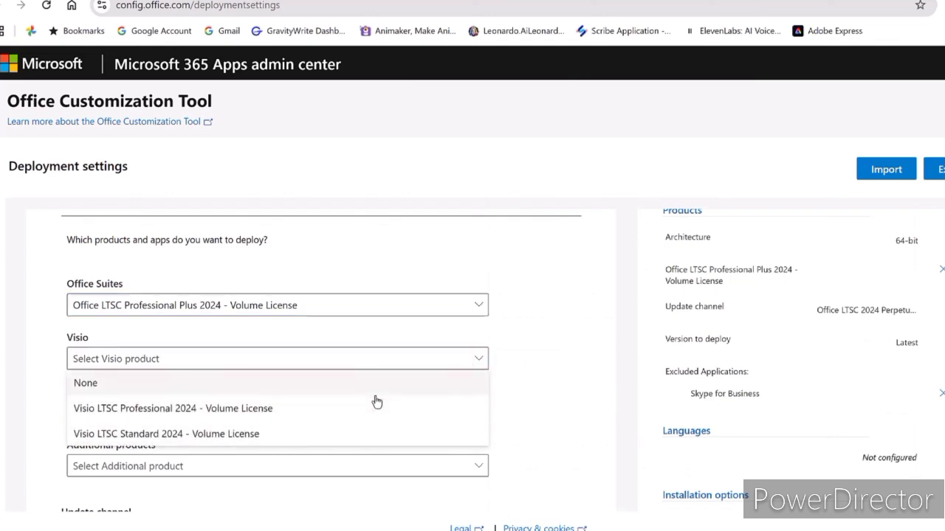
pyautogui.click(527, 378)
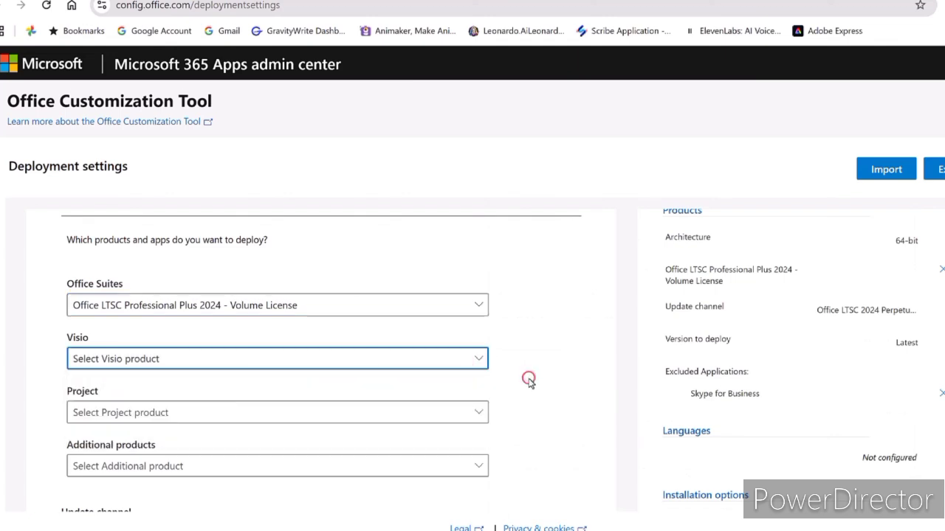
pyautogui.click(478, 418)
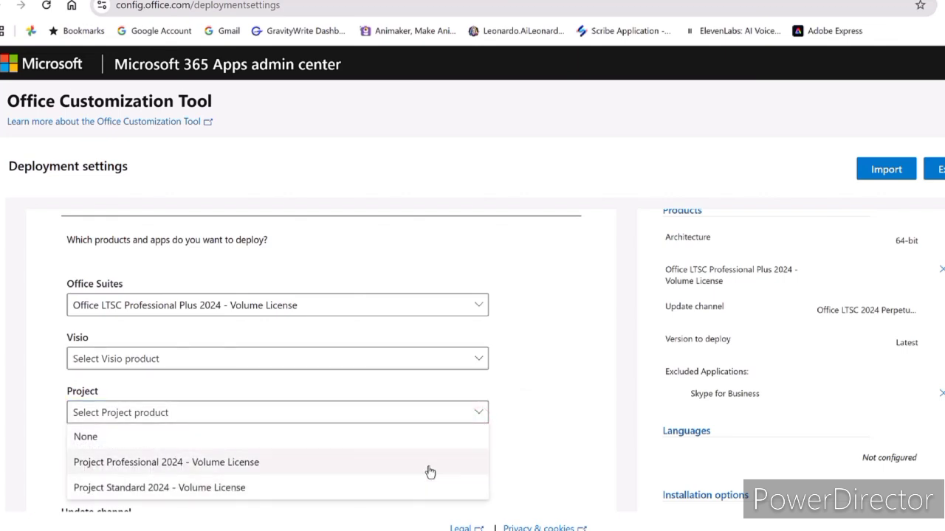
pyautogui.click(526, 411)
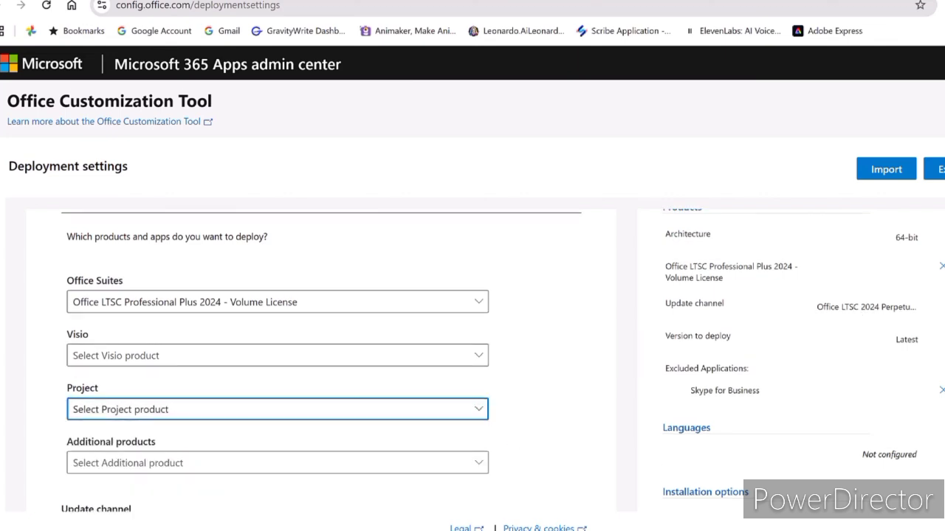
# Step: Switch the Publisher app toggle Off so it is excluded from deployment
pyautogui.scroll(-2, 332, 362)
pyautogui.scroll(2, 332, 361)
pyautogui.scroll(-1, 332, 362)
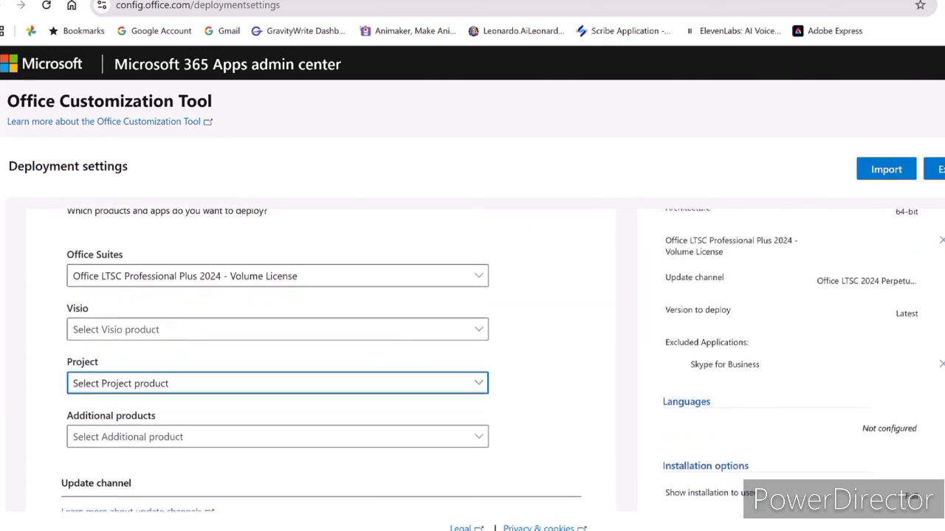
pyautogui.scroll(-3, 332, 361)
pyautogui.scroll(-2, 333, 362)
pyautogui.scroll(-1, 332, 361)
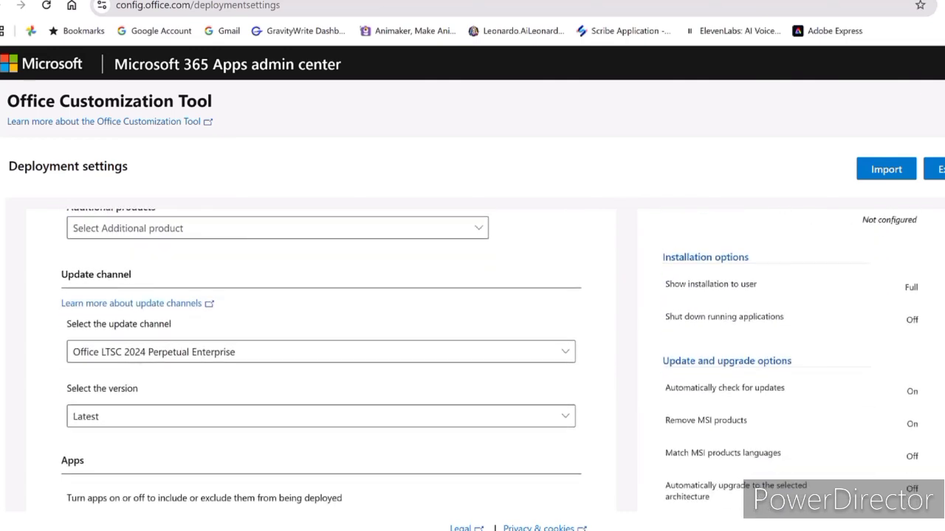
pyautogui.scroll(-1, 332, 362)
pyautogui.scroll(-1, 332, 361)
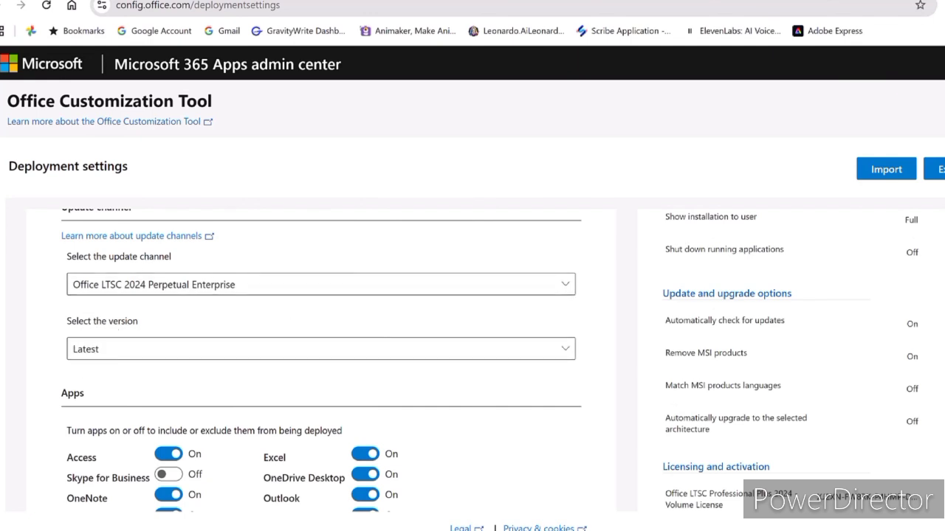
pyautogui.scroll(1, 398, 347)
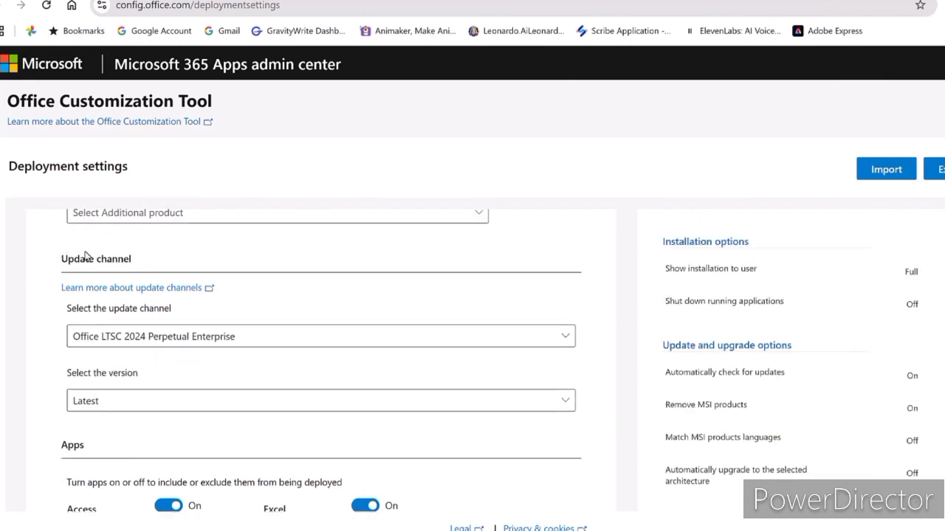
pyautogui.scroll(-2, 91, 255)
pyautogui.scroll(-1, 92, 255)
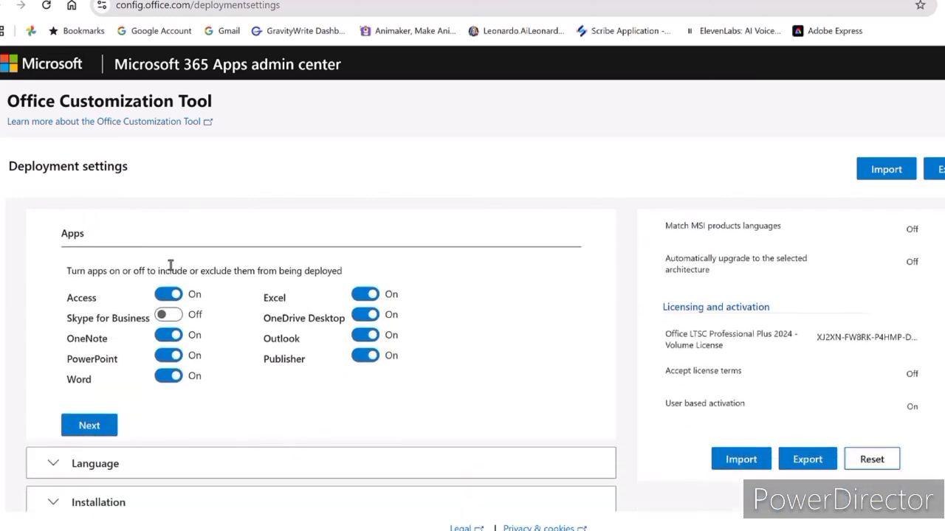
pyautogui.click(364, 357)
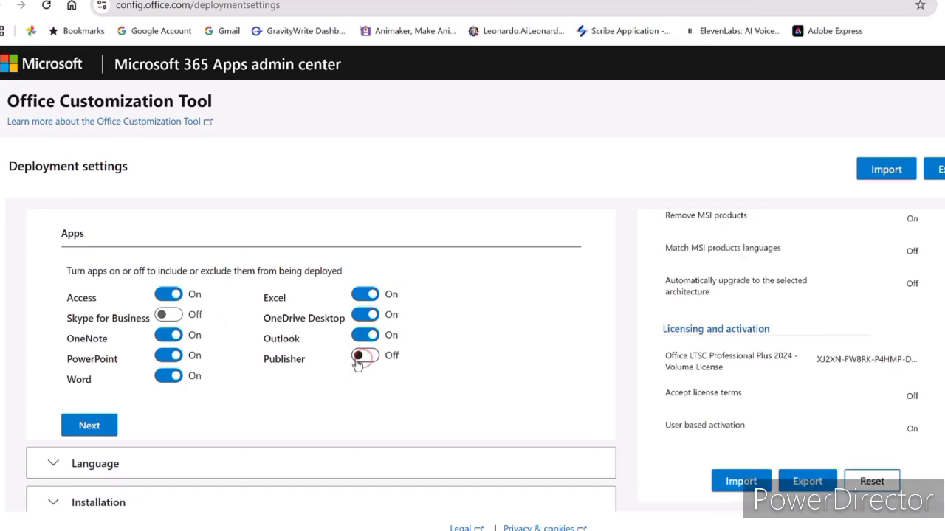
# Step: Set English (United States) as the primary language
pyautogui.click(91, 427)
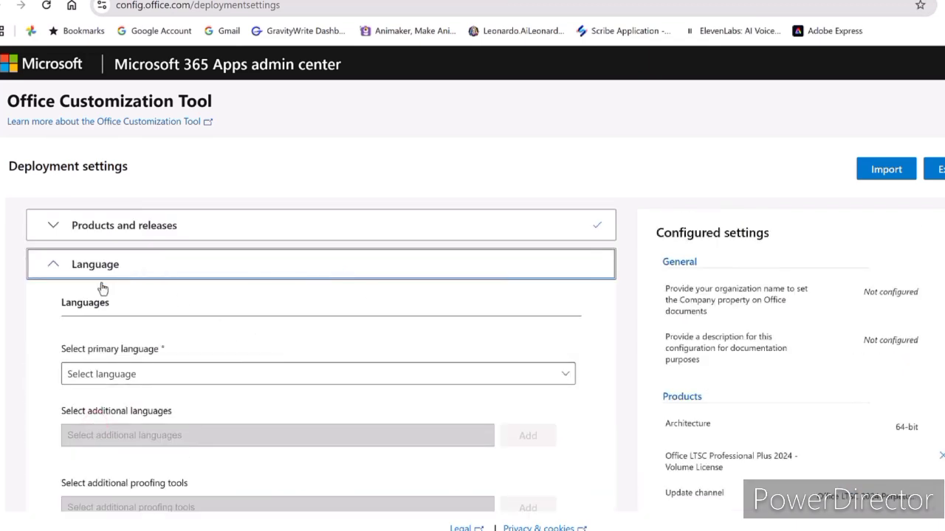
pyautogui.click(564, 378)
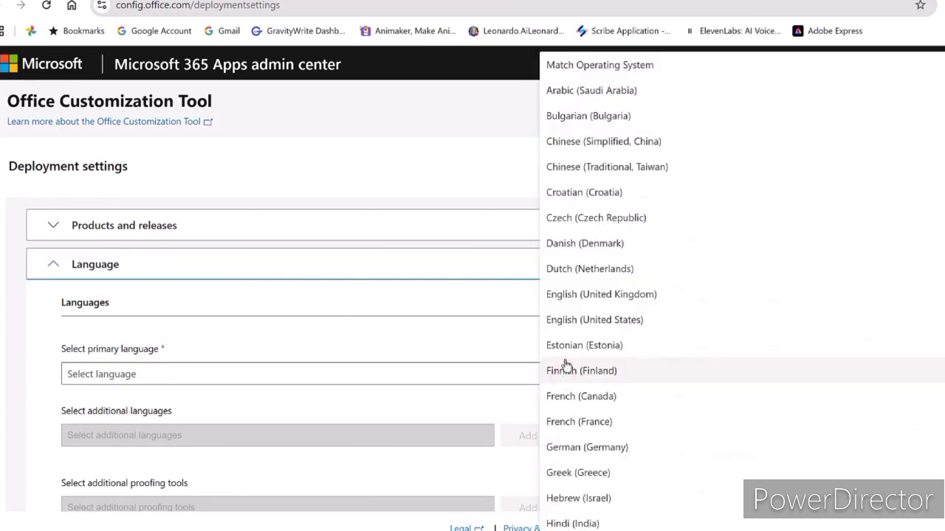
pyautogui.click(624, 321)
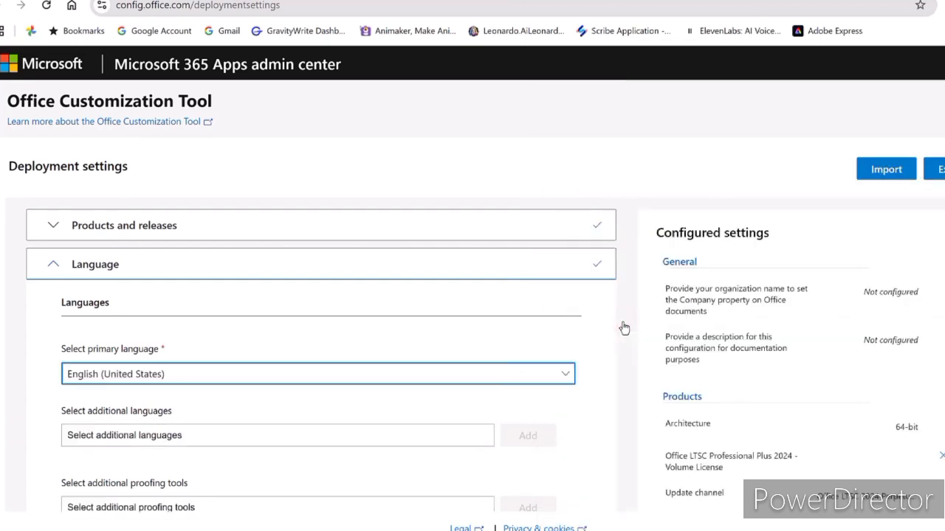
pyautogui.scroll(-2, 605, 340)
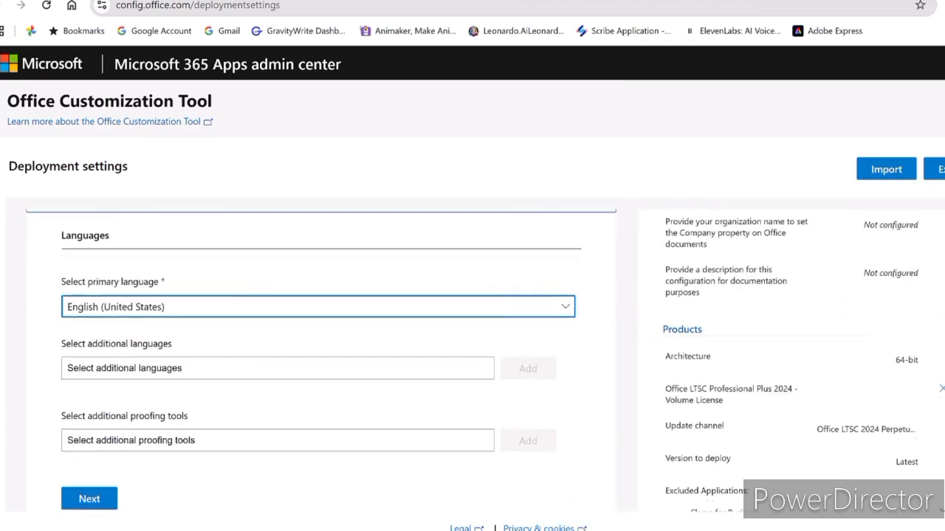
# Step: Browse the additional languages without adding any and advance to Installation options
pyautogui.click(414, 344)
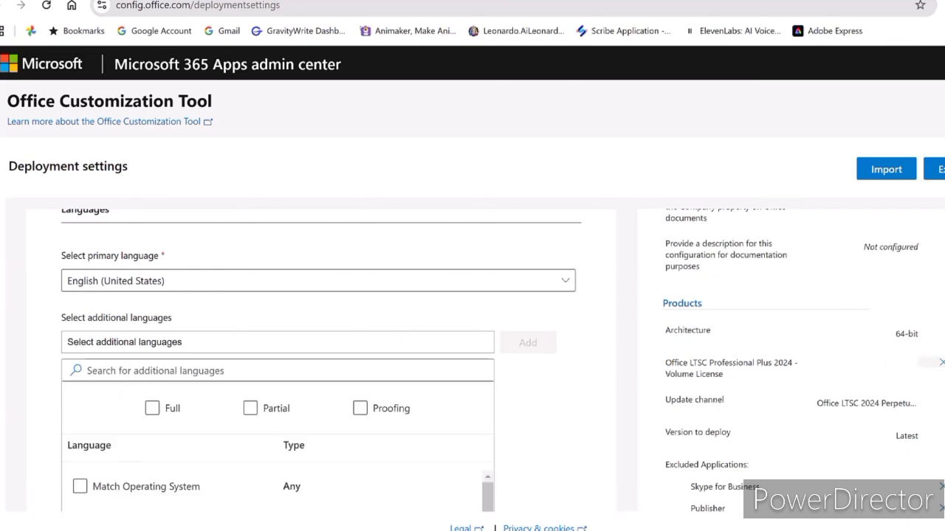
pyautogui.scroll(-3, 738, 355)
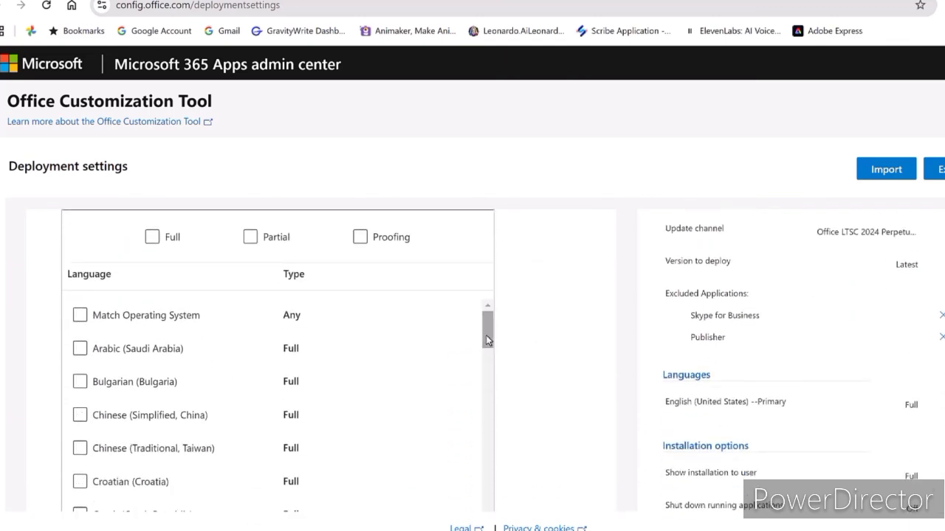
pyautogui.moveTo(485, 335)
pyautogui.mouseDown()
pyautogui.moveTo(484, 447)
pyautogui.moveTo(487, 314)
pyautogui.mouseUp()
pyautogui.scroll(2, 472, 325)
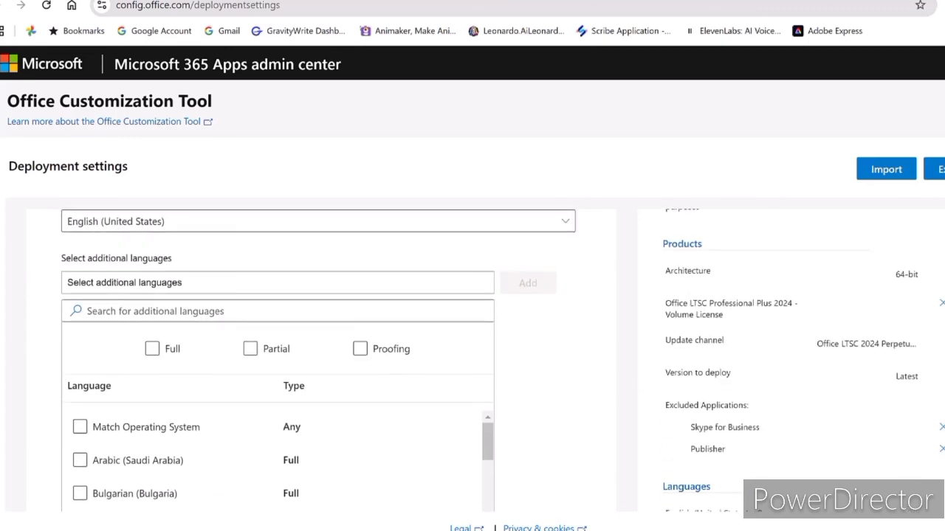
pyautogui.click(467, 319)
pyautogui.click(534, 334)
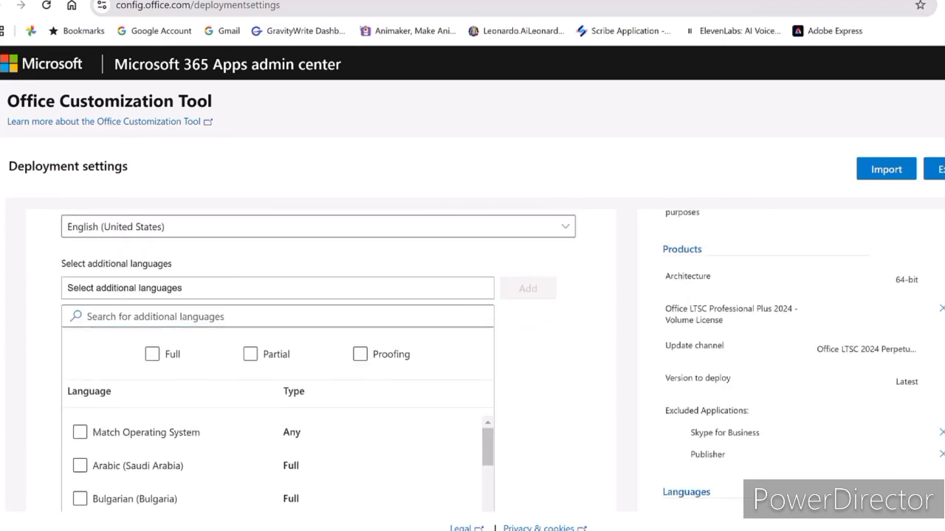
pyautogui.scroll(-5, 534, 333)
pyautogui.scroll(-2, 321, 354)
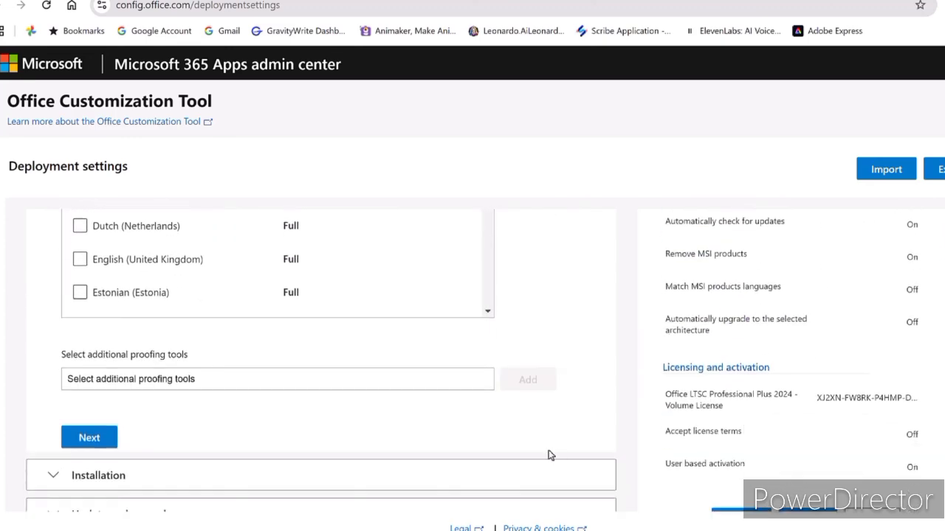
pyautogui.click(99, 441)
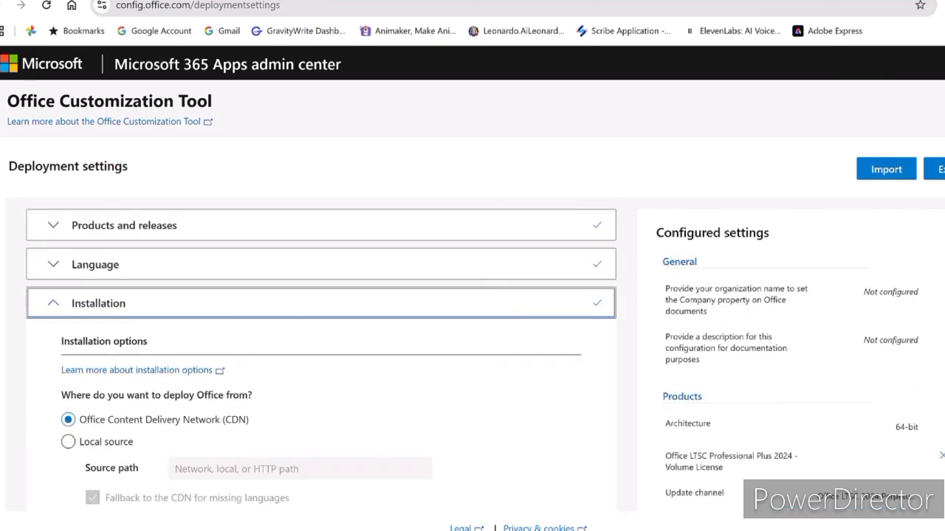
# Step: Turn off 'Uninstall any MSI versions of Office' in the update and upgrade settings
pyautogui.scroll(-3, 451, 445)
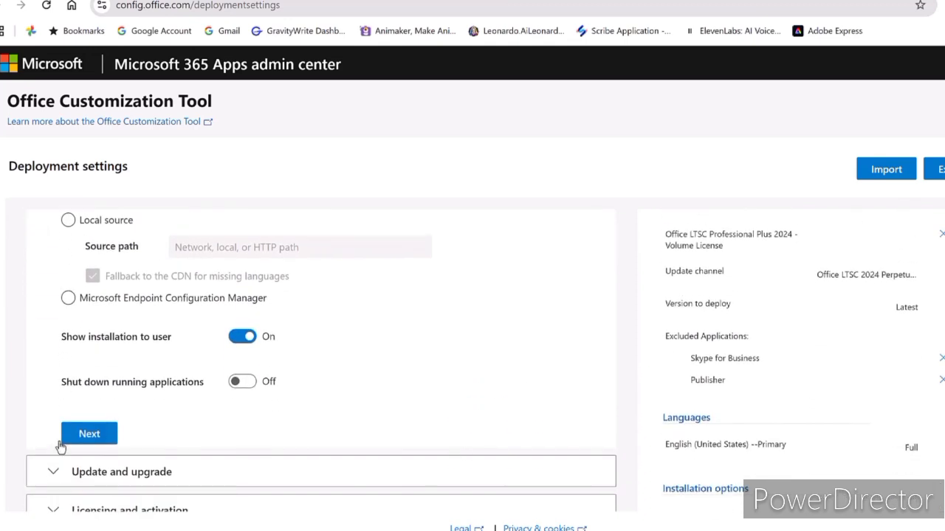
pyautogui.click(85, 437)
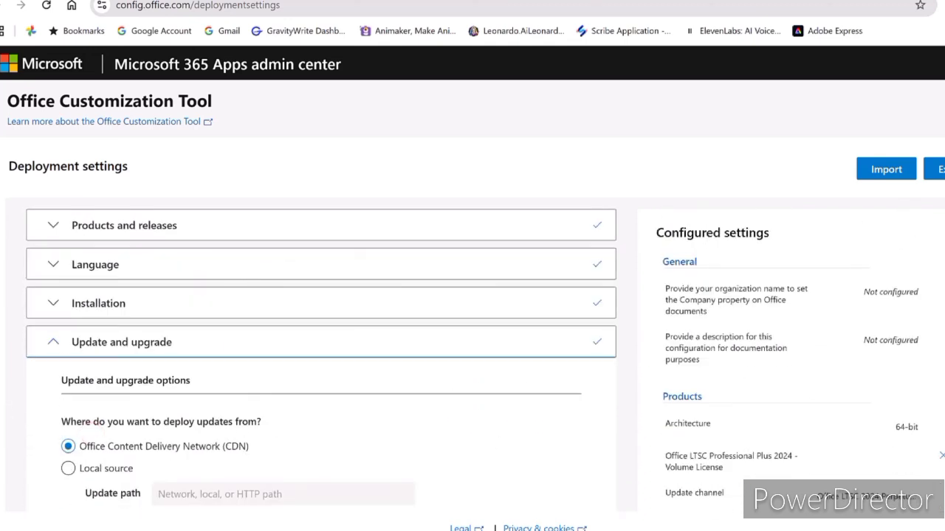
pyautogui.scroll(-1, 321, 354)
pyautogui.scroll(-1, 321, 354)
pyautogui.scroll(-2, 321, 354)
pyautogui.scroll(-1, 321, 354)
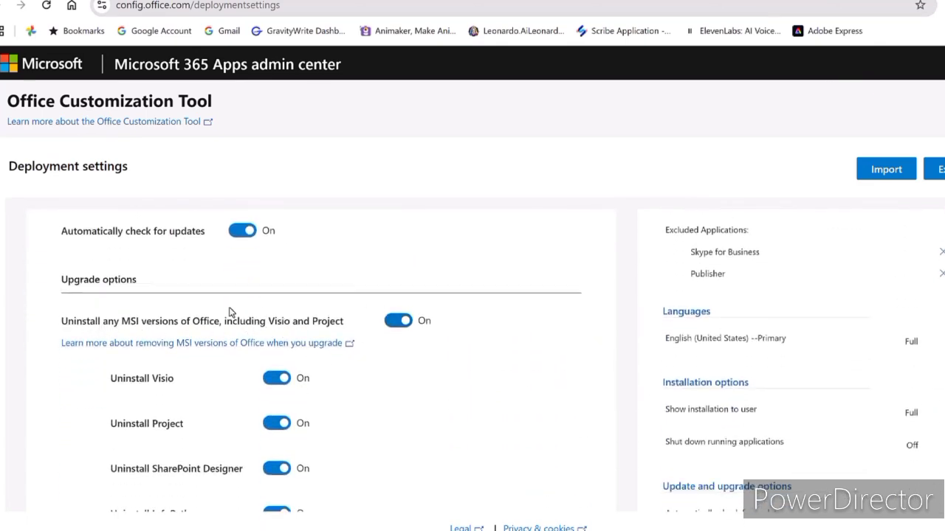
pyautogui.click(390, 325)
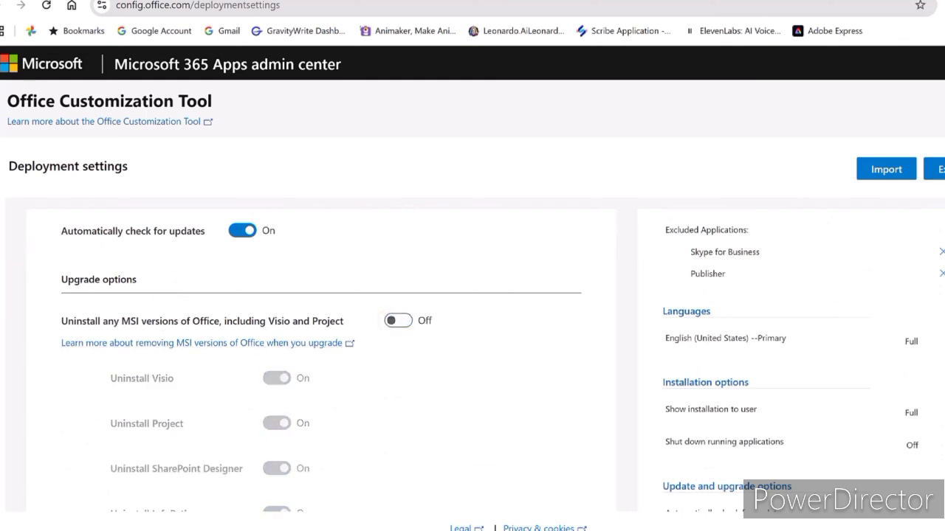
pyautogui.scroll(-1, 321, 361)
pyautogui.scroll(-2, 321, 362)
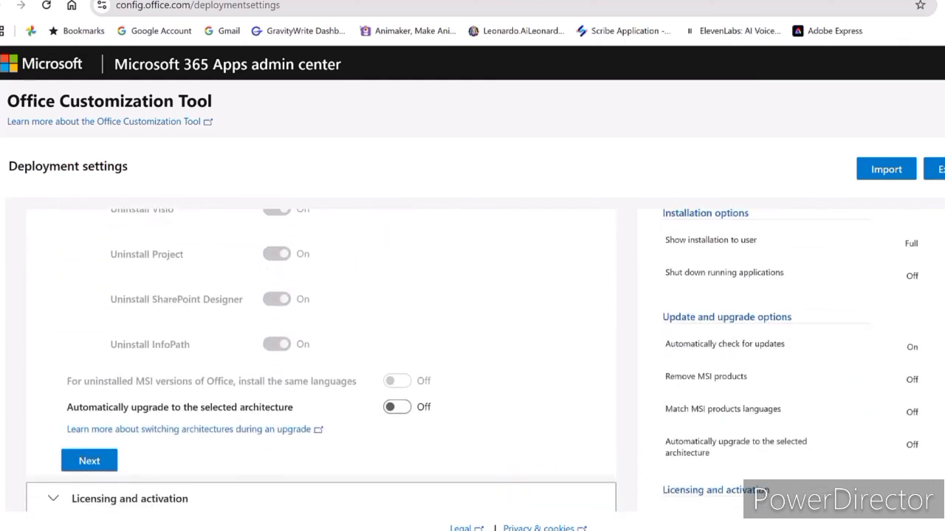
pyautogui.click(95, 462)
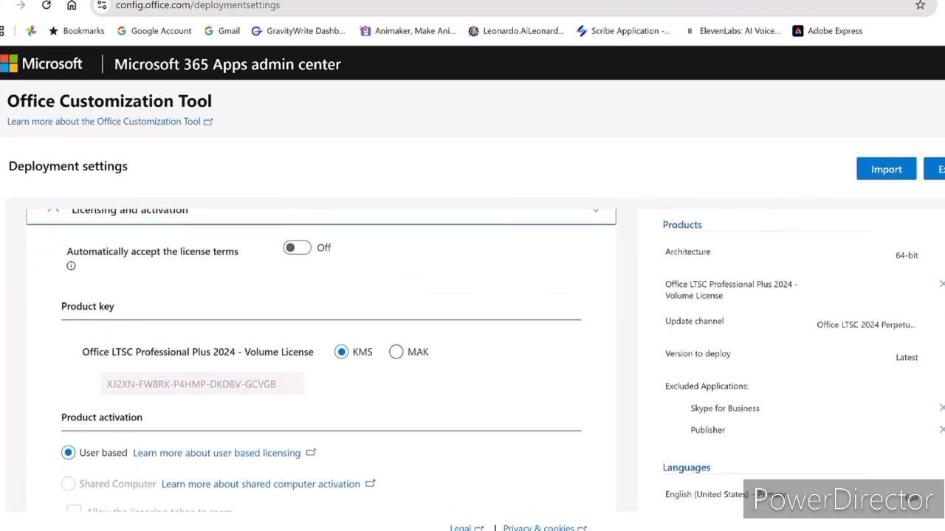
# Step: Accept the KMS licensing defaults and leave the General organization name and description blank
pyautogui.scroll(-1, 321, 362)
pyautogui.scroll(-1, 321, 362)
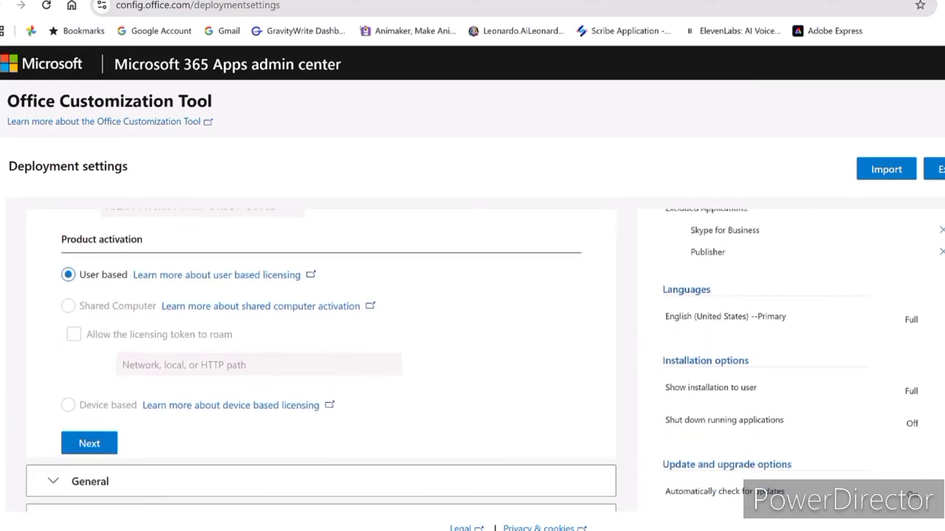
pyautogui.click(101, 451)
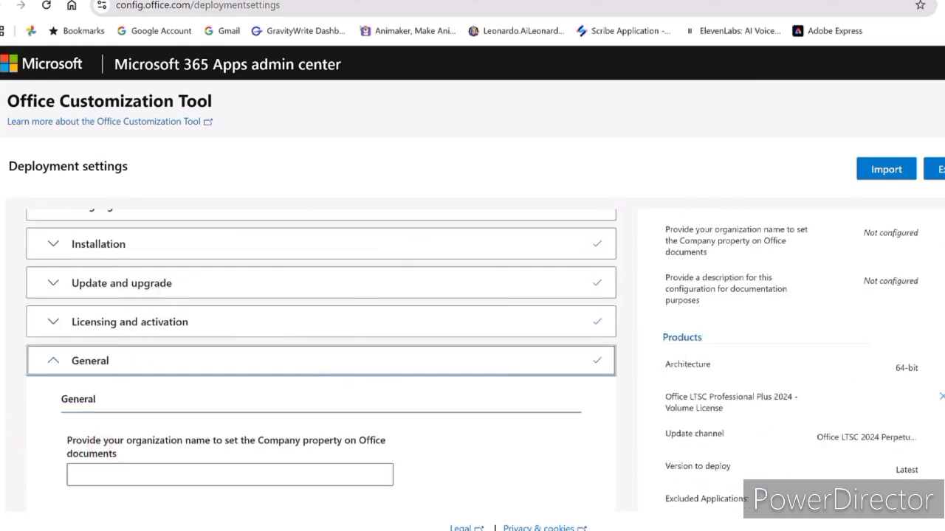
pyautogui.scroll(-2, 321, 362)
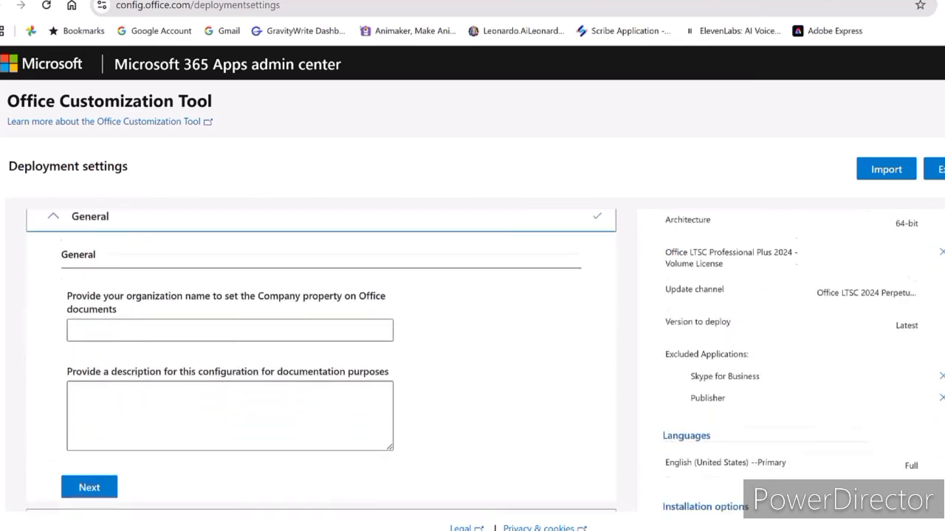
pyautogui.scroll(-1, 484, 361)
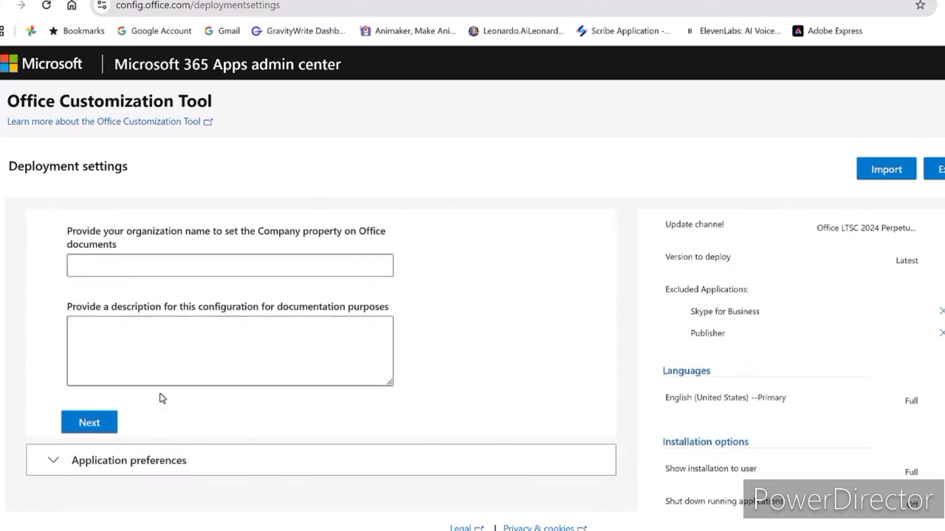
# Step: Finish Application preferences and export with Office Open XML formats as the default file format
pyautogui.click(100, 426)
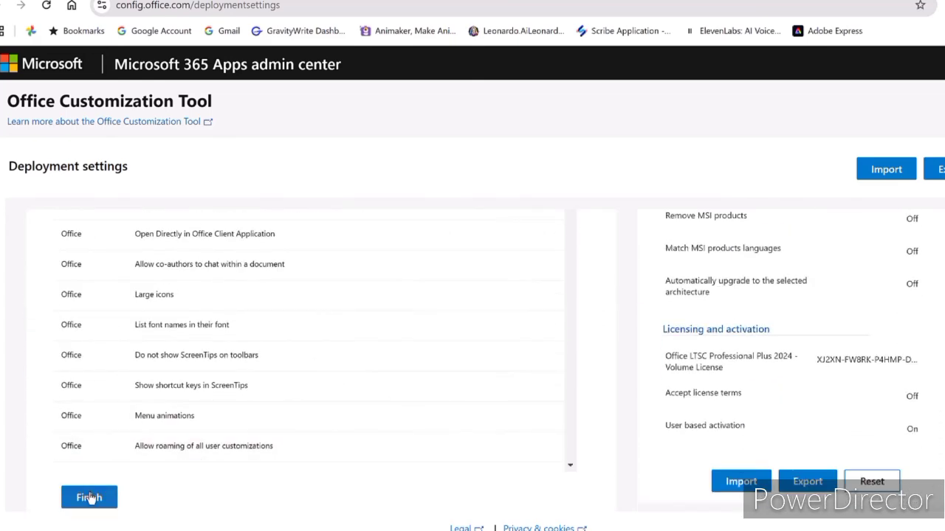
pyautogui.click(92, 502)
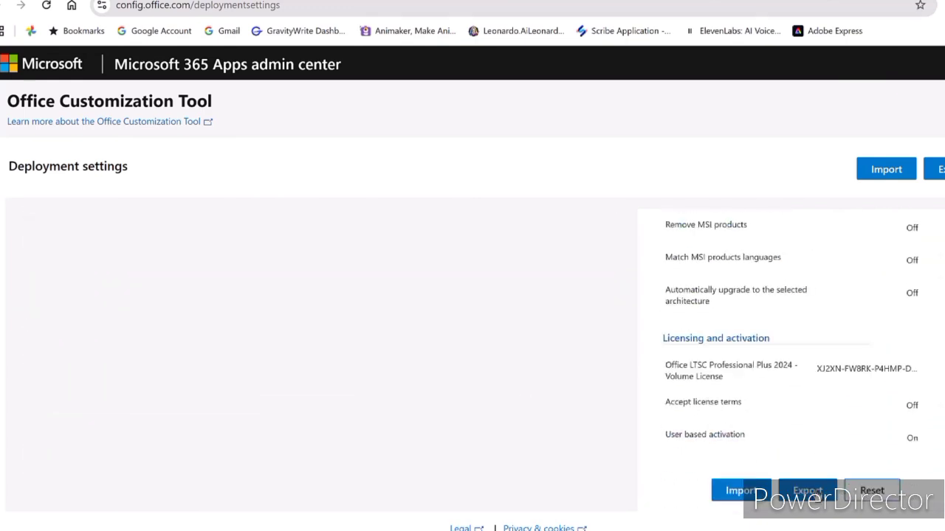
pyautogui.click(807, 490)
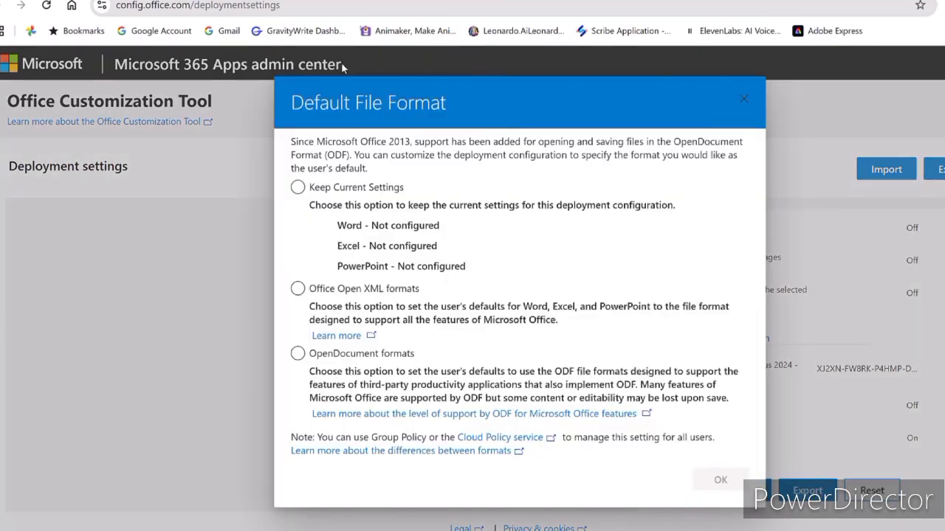
pyautogui.click(298, 290)
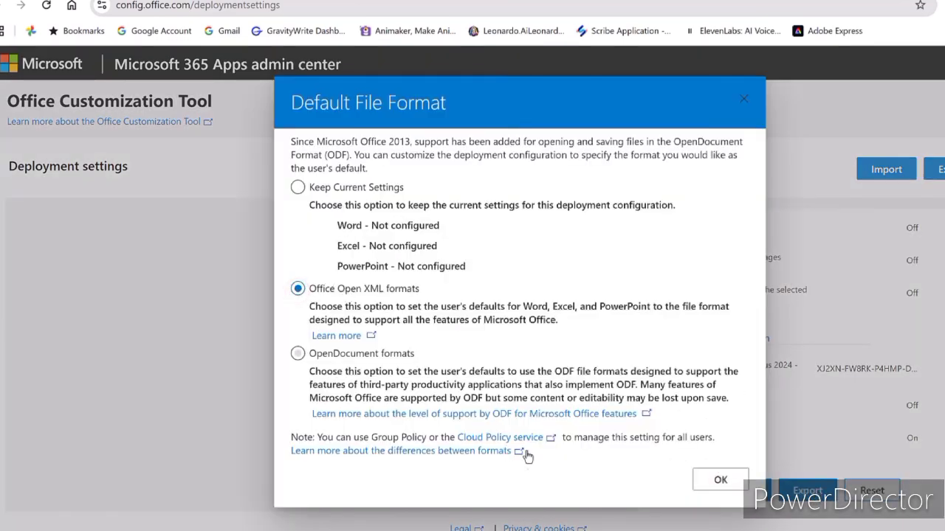
# Step: Accept the license terms and export the configuration as 'Configuration' XML to the Desktop
pyautogui.click(717, 483)
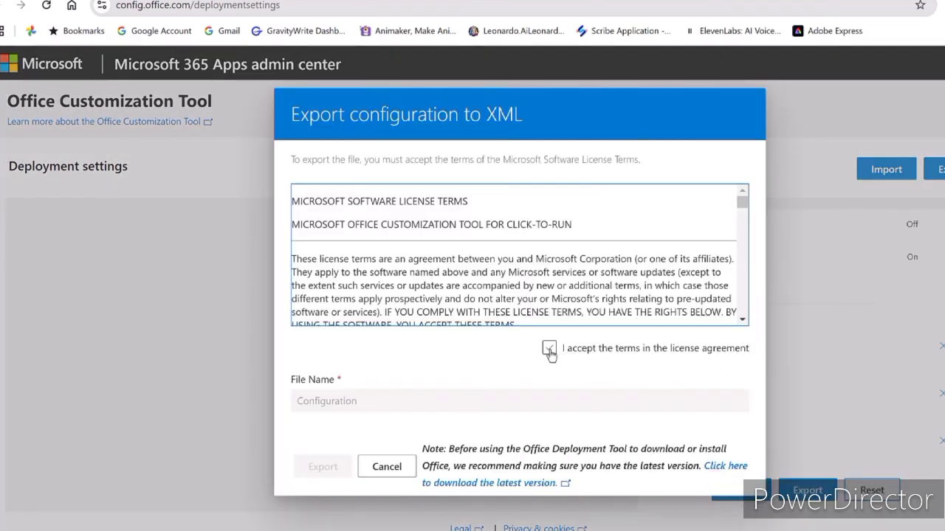
pyautogui.click(549, 350)
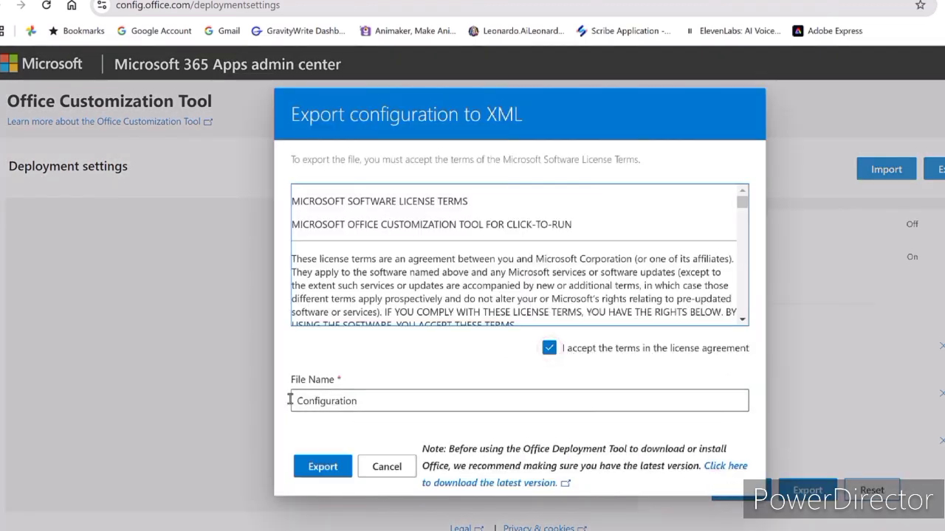
pyautogui.moveTo(293, 400); pyautogui.dragTo(358, 404)
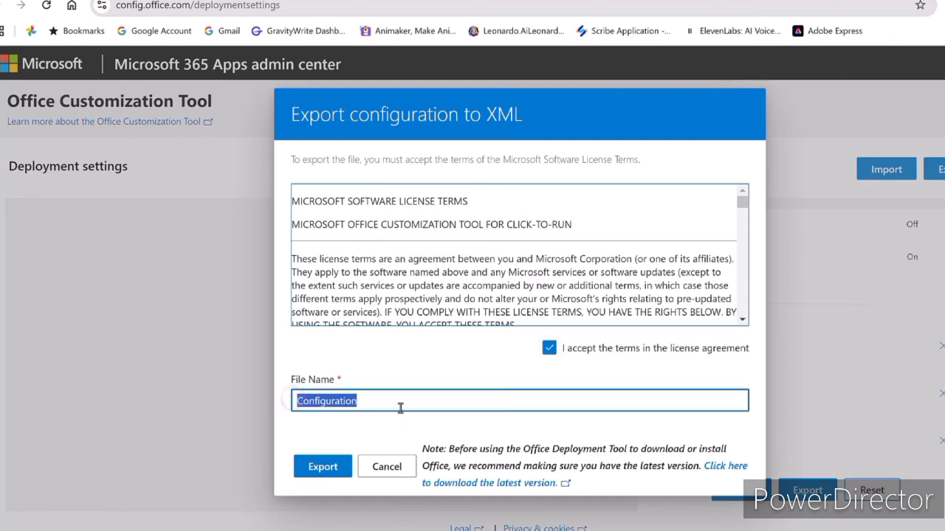
pyautogui.click(387, 430)
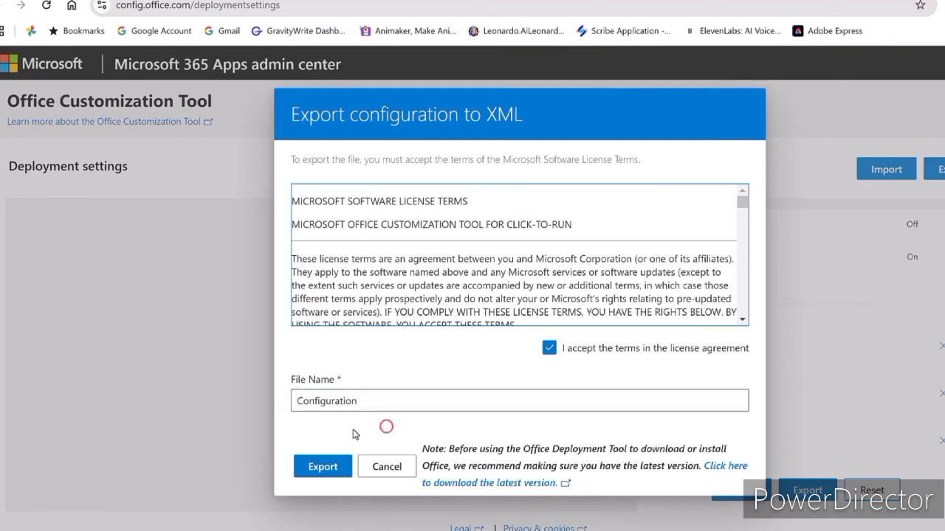
pyautogui.click(325, 476)
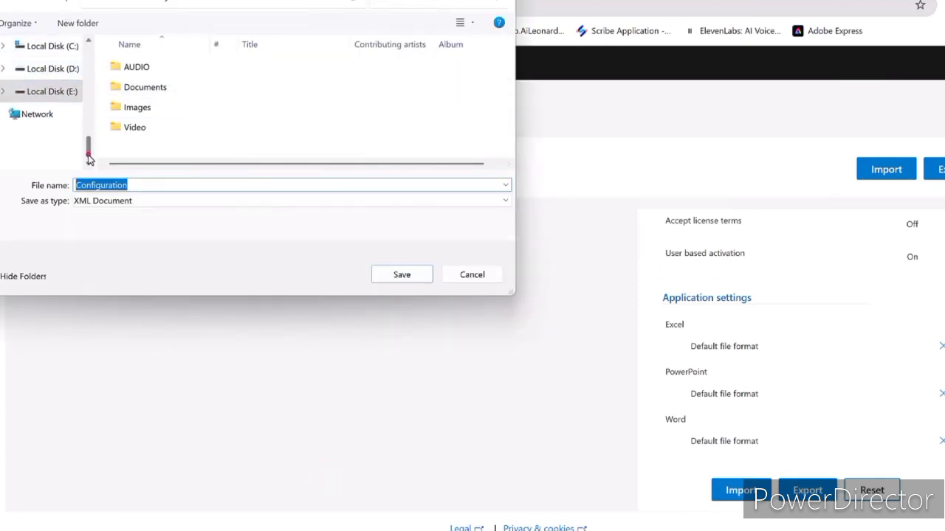
pyautogui.scroll(5, 88, 157)
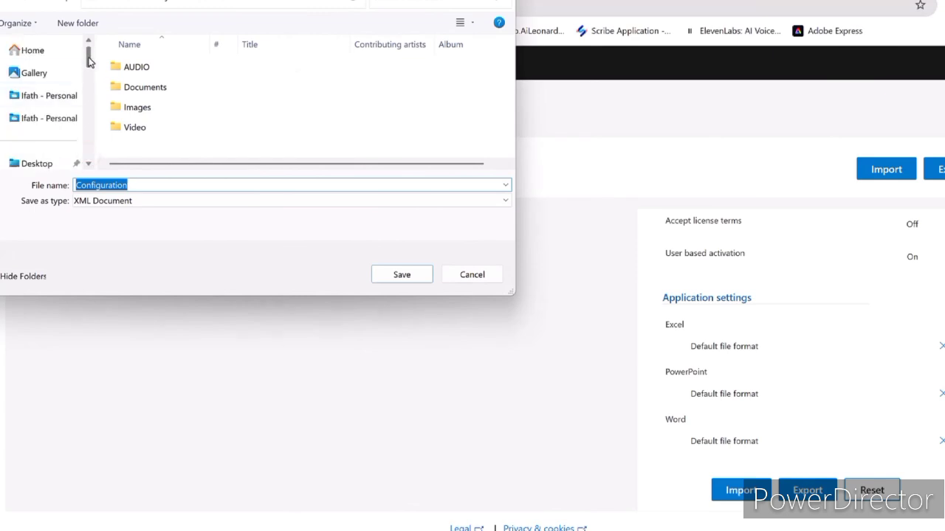
pyautogui.moveTo(88, 60); pyautogui.dragTo(89, 66)
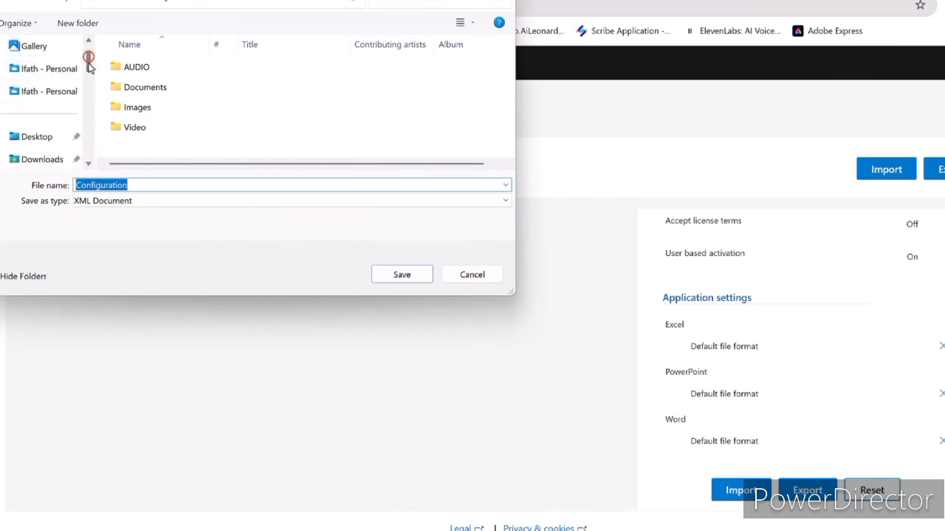
pyautogui.click(57, 141)
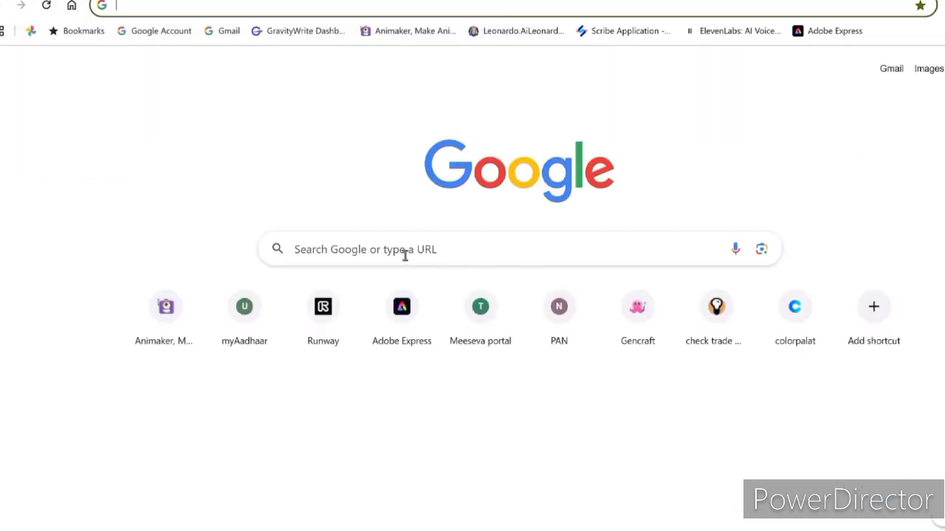
# Step: Search 'office deployment tool' and download officedeploymenttool.exe from Microsoft's download page
pyautogui.click(404, 254)
pyautogui.write('o')
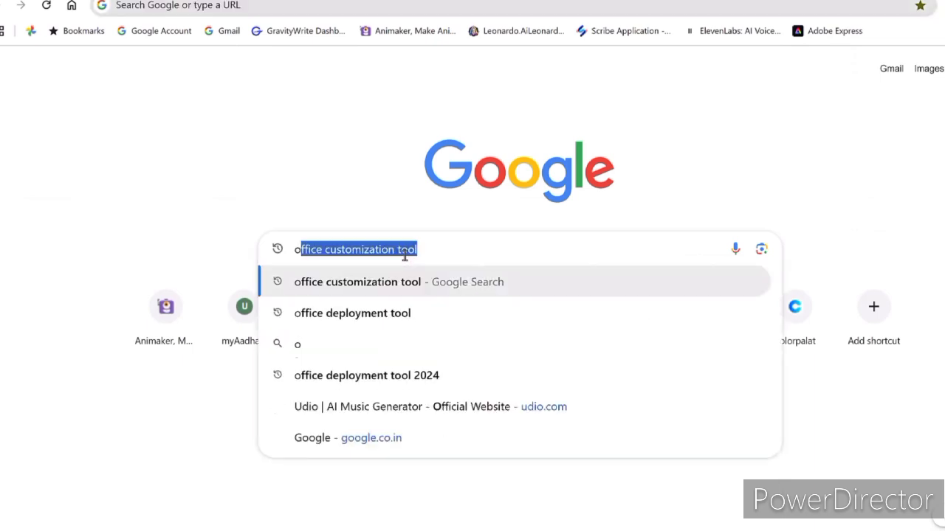
pyautogui.write('ff')
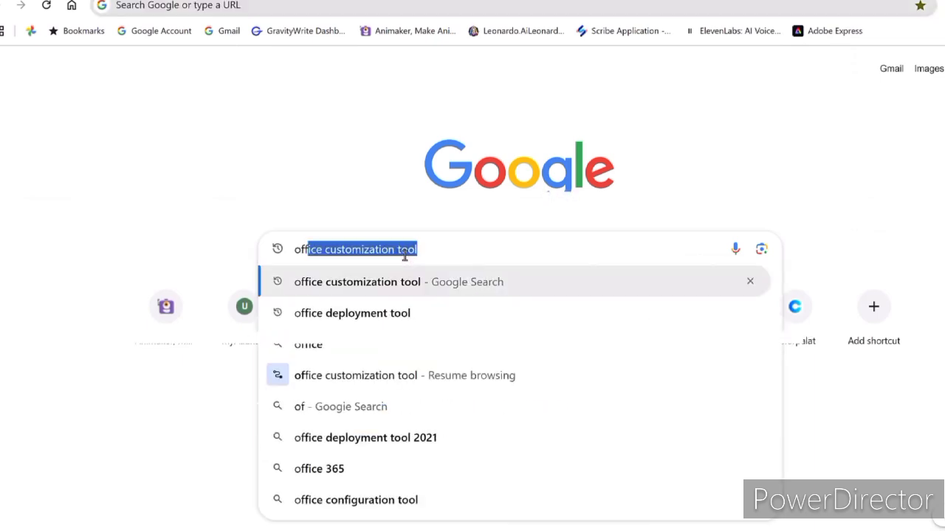
pyautogui.write('ice depl')
pyautogui.press('Return')
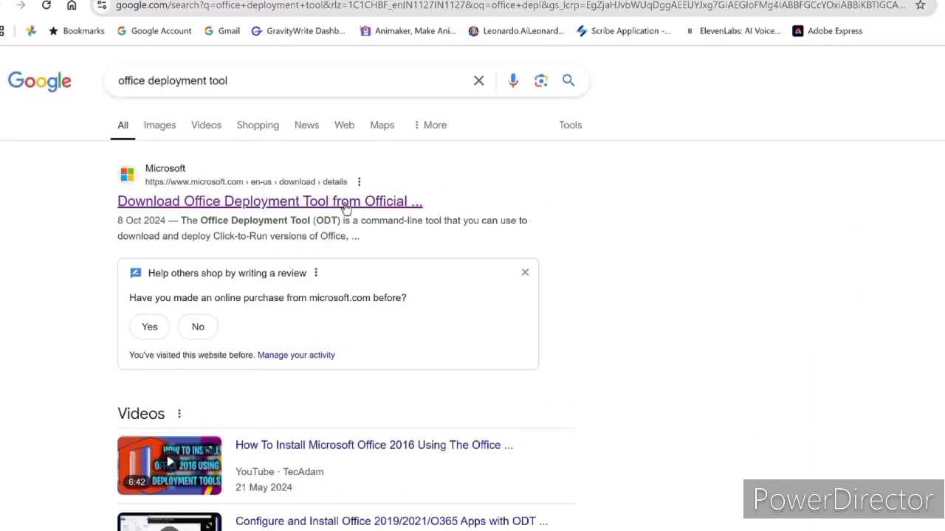
pyautogui.click(344, 203)
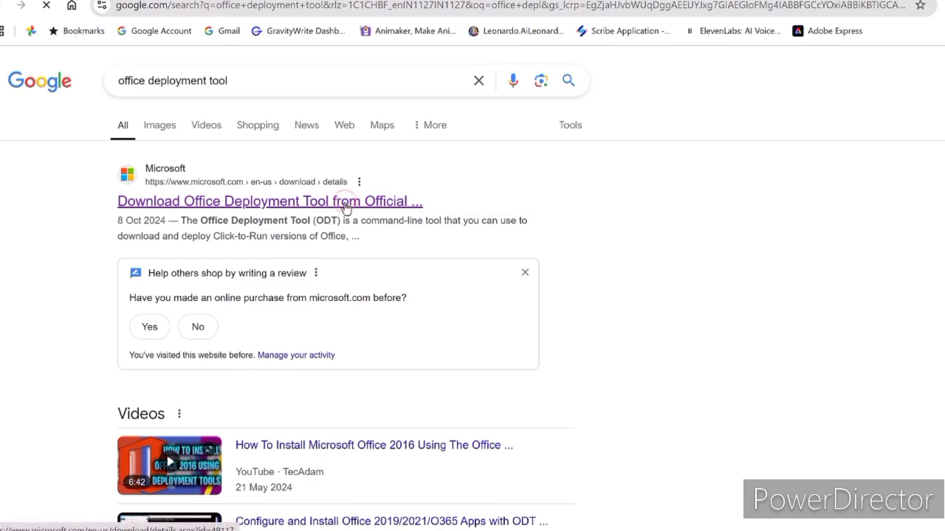
pyautogui.scroll(-3, 603, 280)
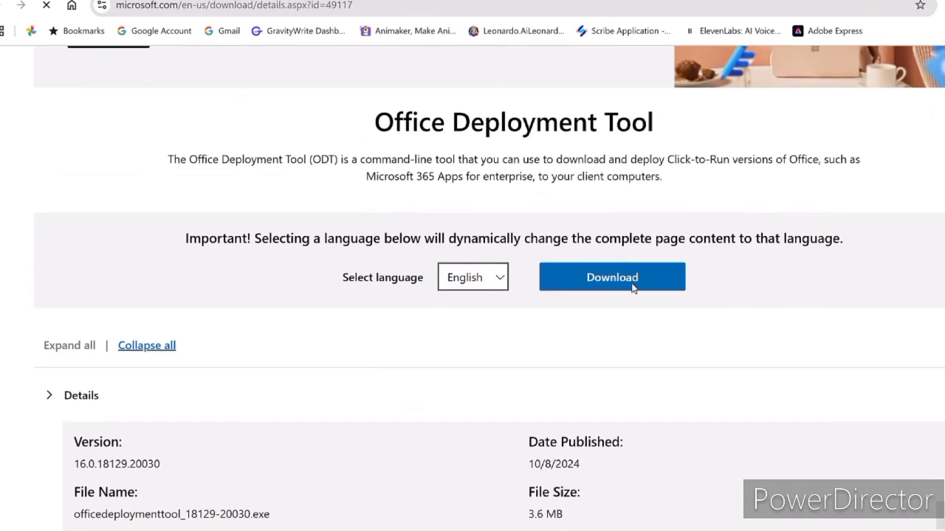
pyautogui.click(620, 280)
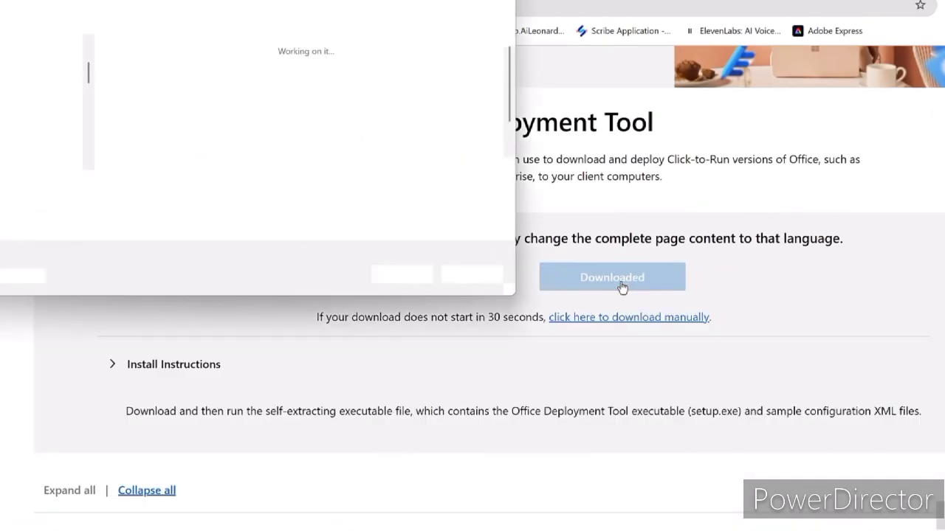
# Step: Create an Office2024 desktop folder and move the Configuration file and deployment tool into it
pyautogui.click(399, 279)
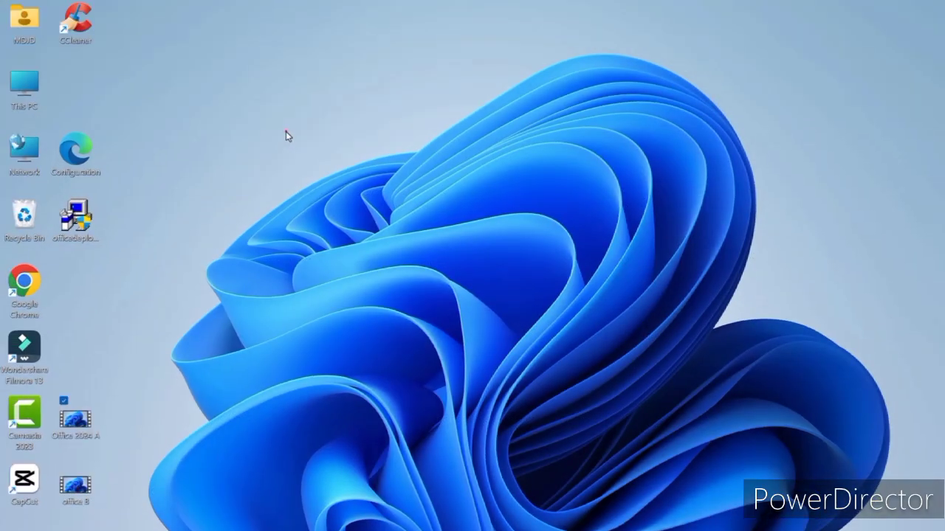
pyautogui.click(286, 131)
pyautogui.rightClick(276, 158)
pyautogui.click(502, 270)
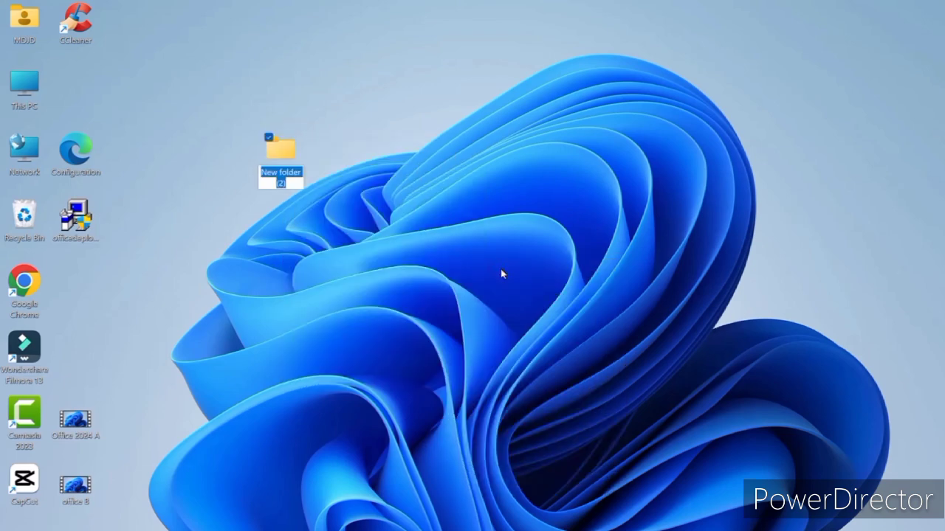
pyautogui.write('Office2024')
pyautogui.click(333, 176)
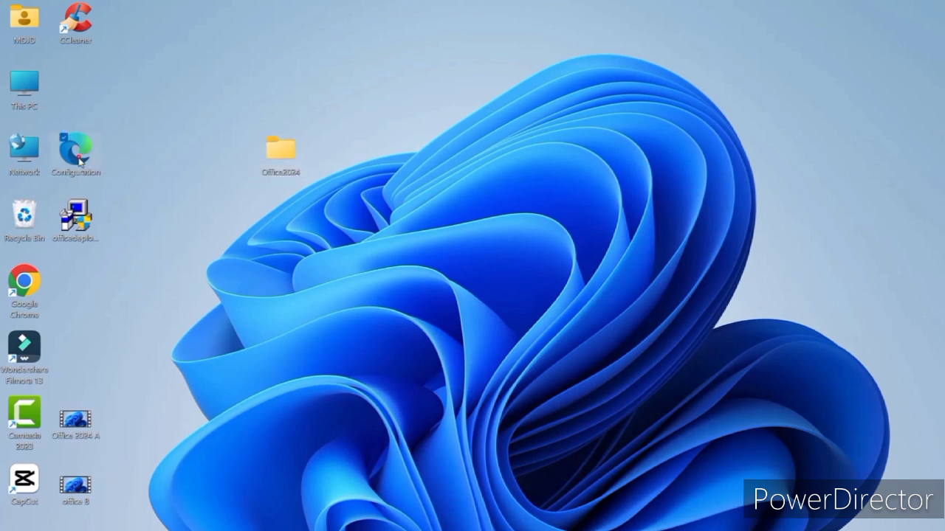
pyautogui.moveTo(76, 151); pyautogui.dragTo(280, 155)
pyautogui.moveTo(76, 231)
pyautogui.mouseDown()
pyautogui.moveTo(158, 200)
pyautogui.moveTo(276, 180)
pyautogui.moveTo(281, 152)
pyautogui.mouseUp()
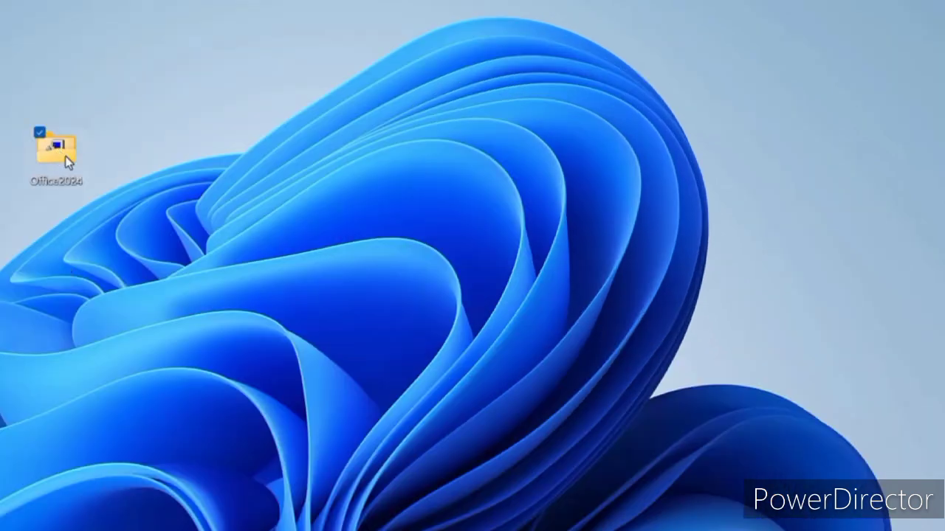
# Step: Run officedeploymenttool from Office2024 as administrator and accept its license terms
pyautogui.doubleClick(65, 156)
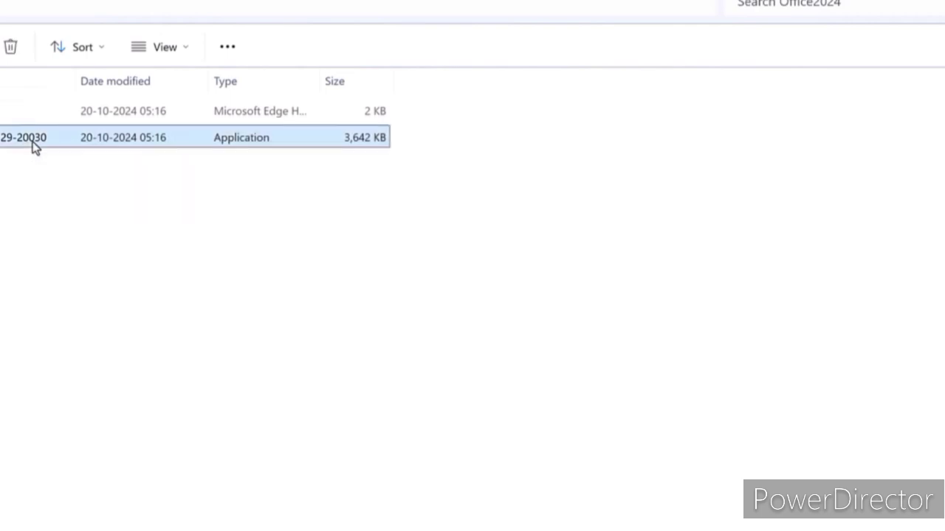
pyautogui.rightClick(33, 144)
pyautogui.click(142, 277)
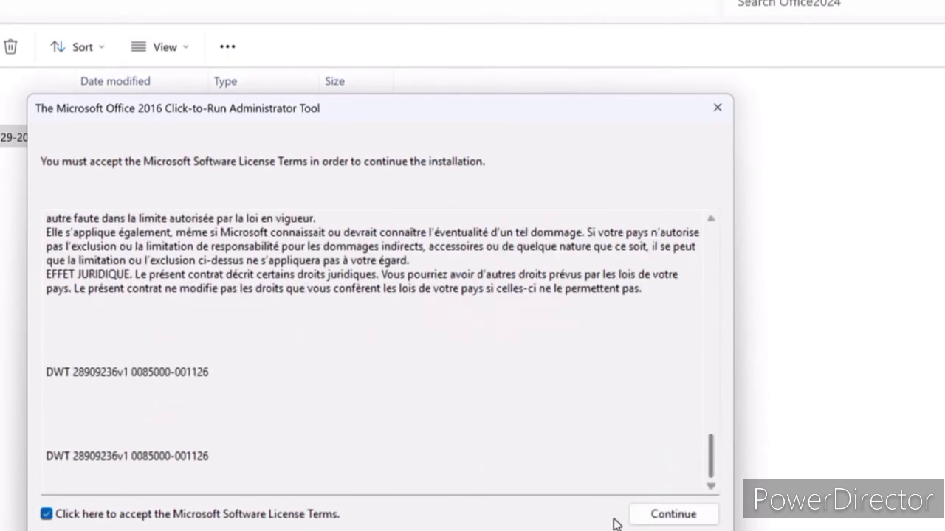
pyautogui.click(670, 515)
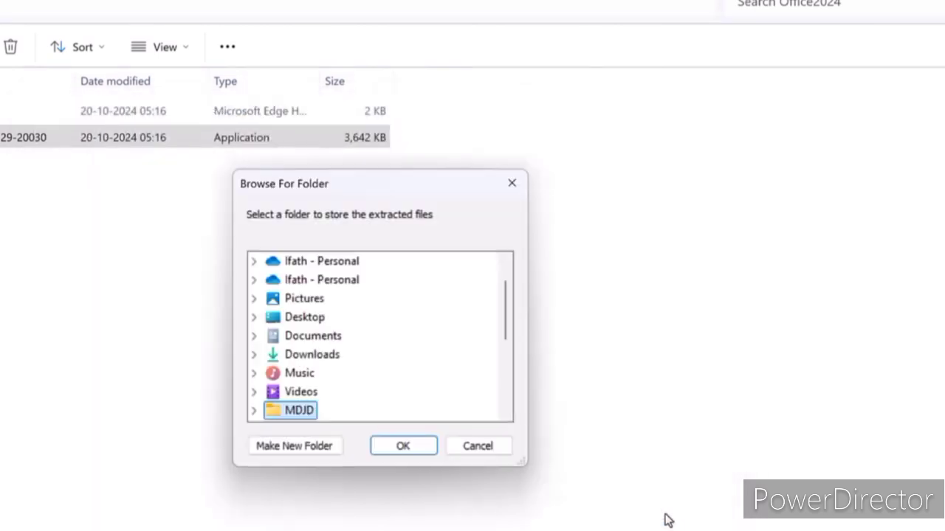
# Step: Extract the deployment tool files into the Office2024 folder
pyautogui.moveTo(506, 306); pyautogui.dragTo(508, 363)
pyautogui.click(325, 413)
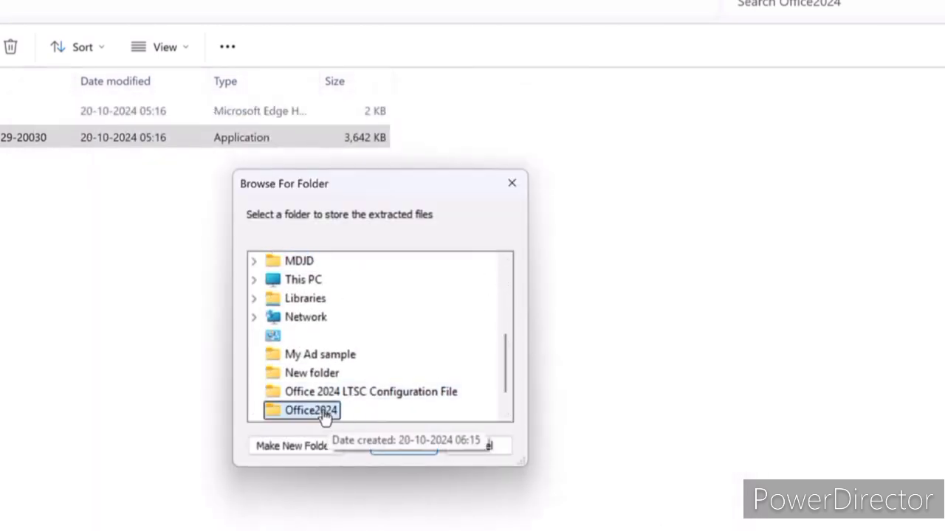
pyautogui.click(402, 448)
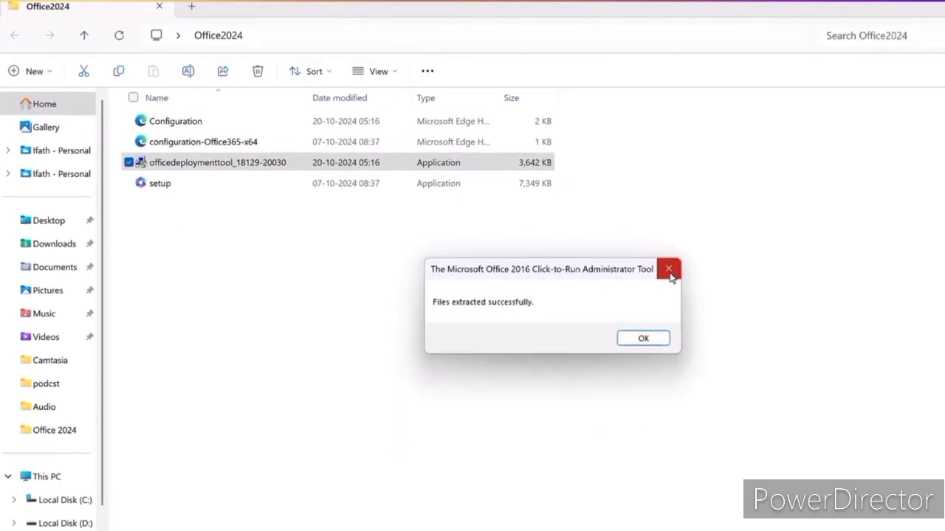
# Step: Dismiss the extraction message and cut the desktop Office2024 folder
pyautogui.click(668, 270)
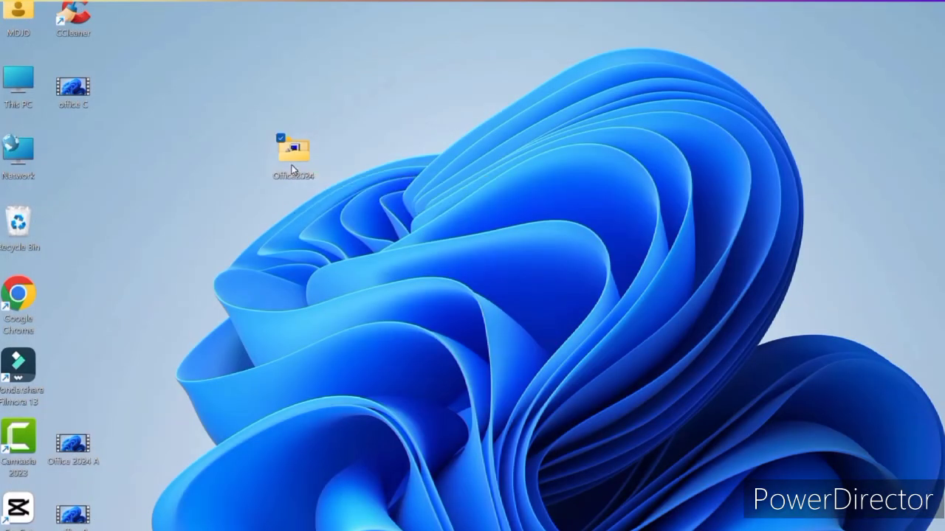
pyautogui.rightClick(292, 170)
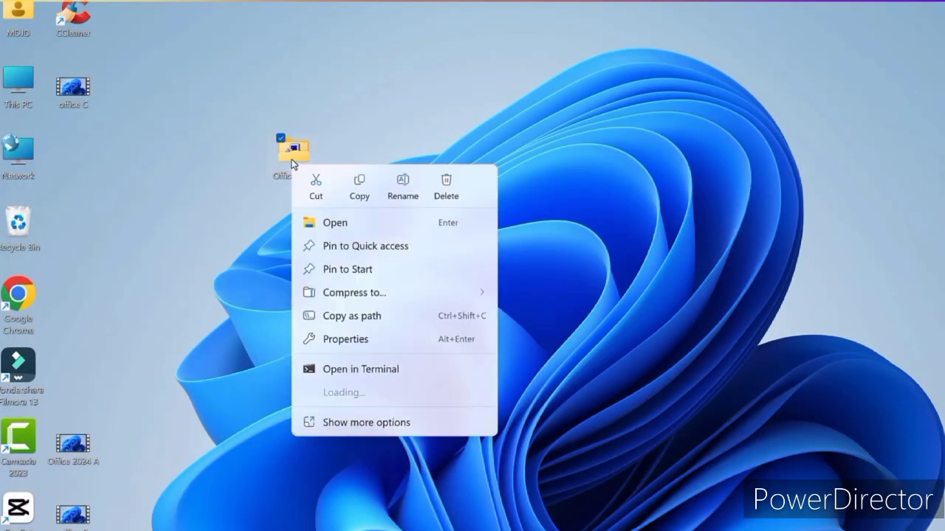
pyautogui.click(321, 196)
# Step: Put the Office2024 folder into the root of Local Disk (C:)
pyautogui.click(583, 483)
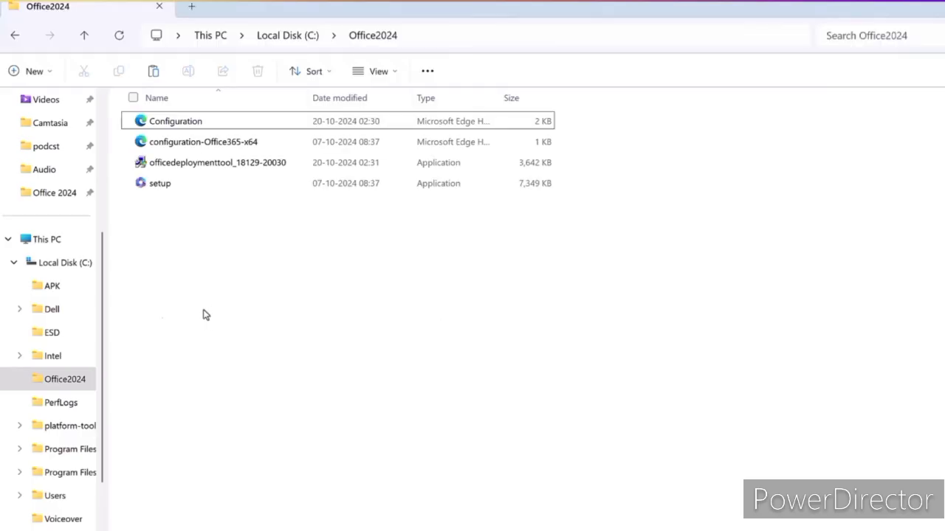
pyautogui.click(66, 263)
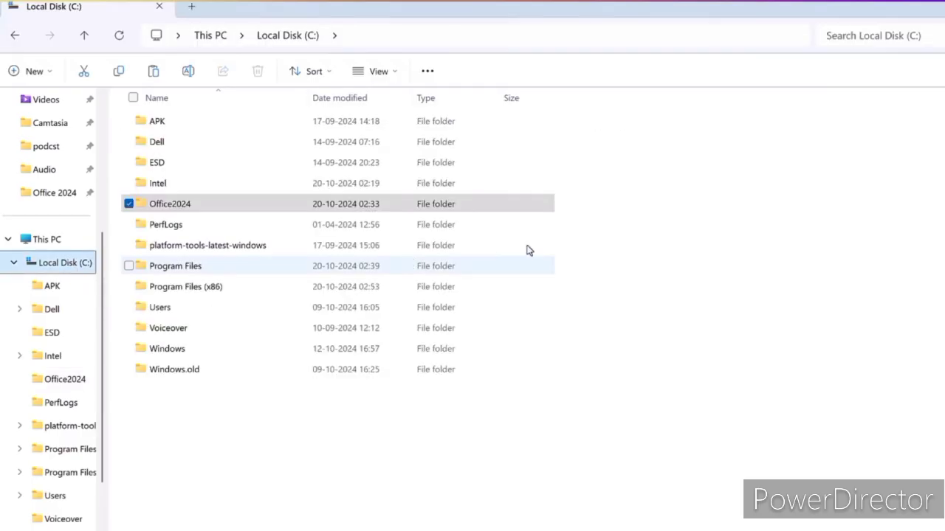
pyautogui.rightClick(782, 333)
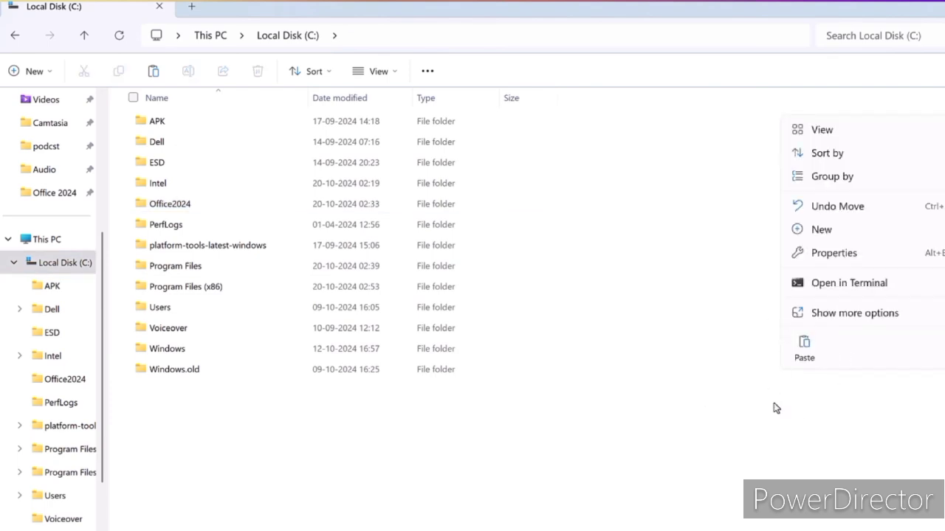
pyautogui.click(831, 376)
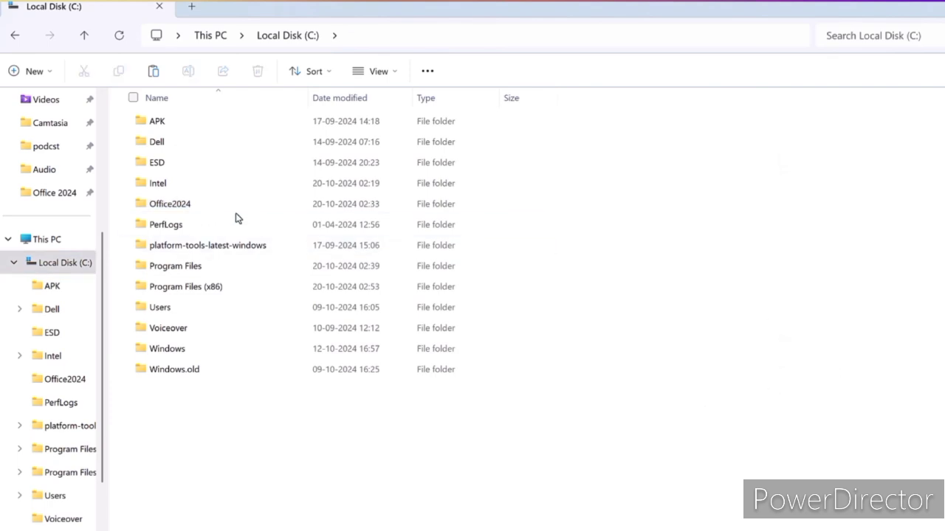
# Step: Open C:\Office2024 and launch Command Prompt as administrator via a cmd search
pyautogui.doubleClick(191, 205)
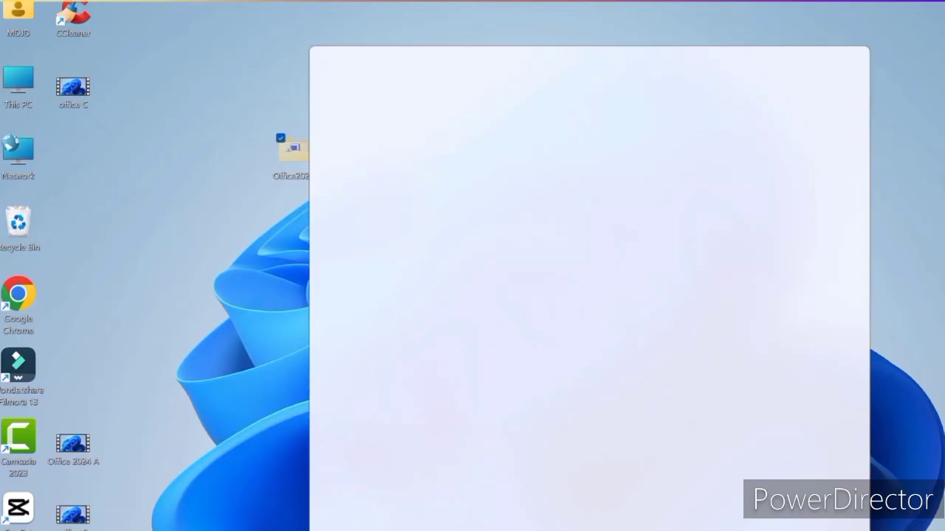
pyautogui.write('cmd')
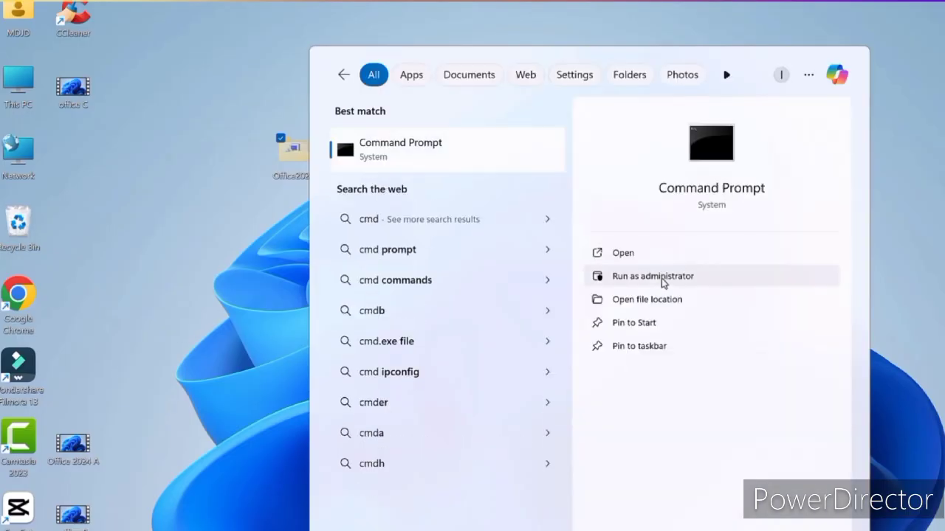
pyautogui.click(663, 277)
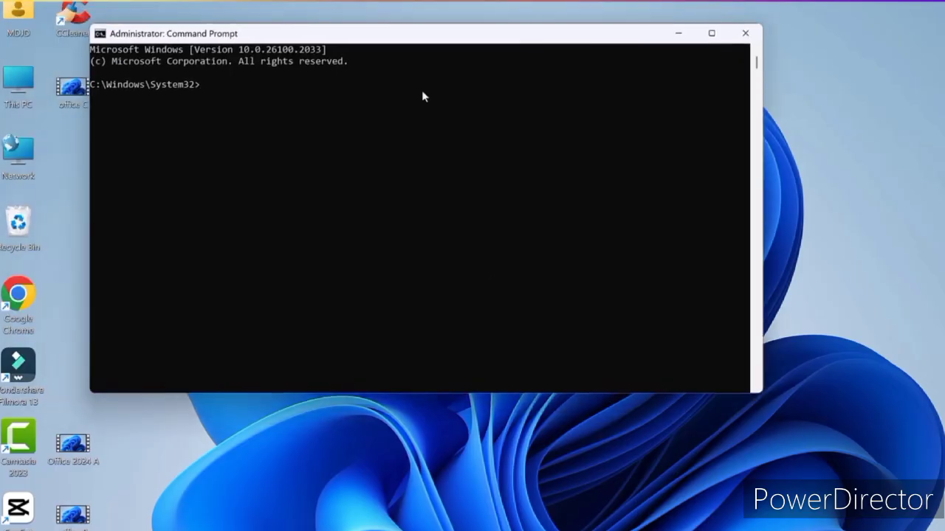
# Step: Copy the C:\Office2024 path from the Explorer address bar
pyautogui.click(564, 502)
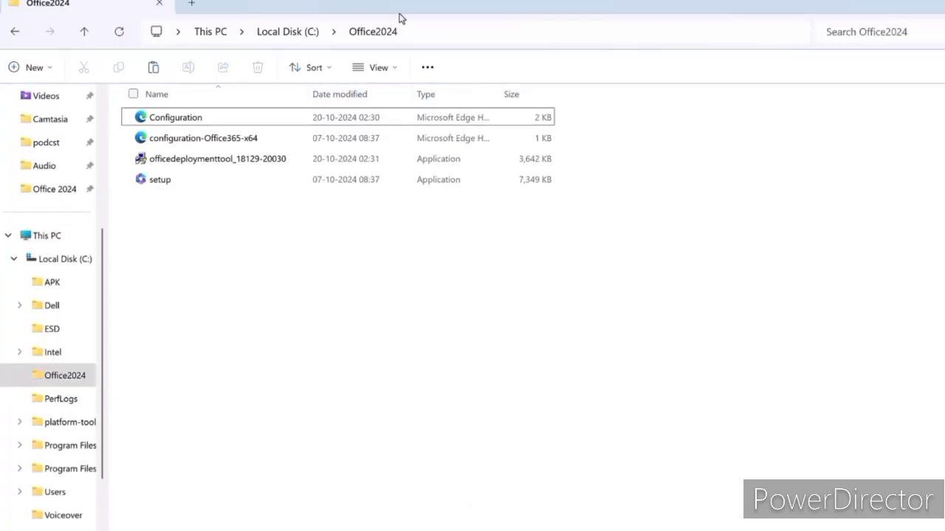
pyautogui.click(426, 32)
pyautogui.doubleClick(148, 33)
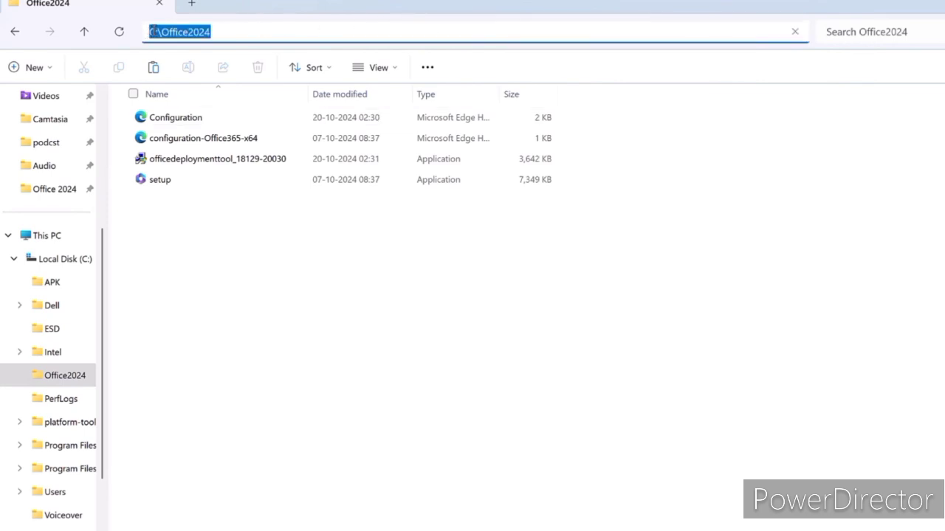
pyautogui.rightClick(152, 31)
pyautogui.click(200, 69)
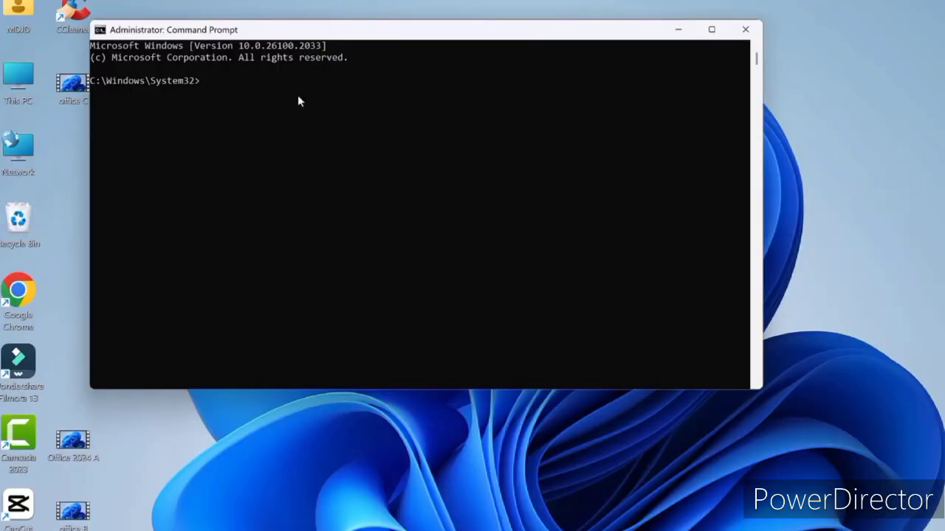
# Step: Run cd C:\Office2024 and setup /configure configuration.xml, then close Command Prompt
pyautogui.write('cd')
pyautogui.write(' C:\\Office2024')
pyautogui.press('Return')
pyautogui.write('setup /conf')
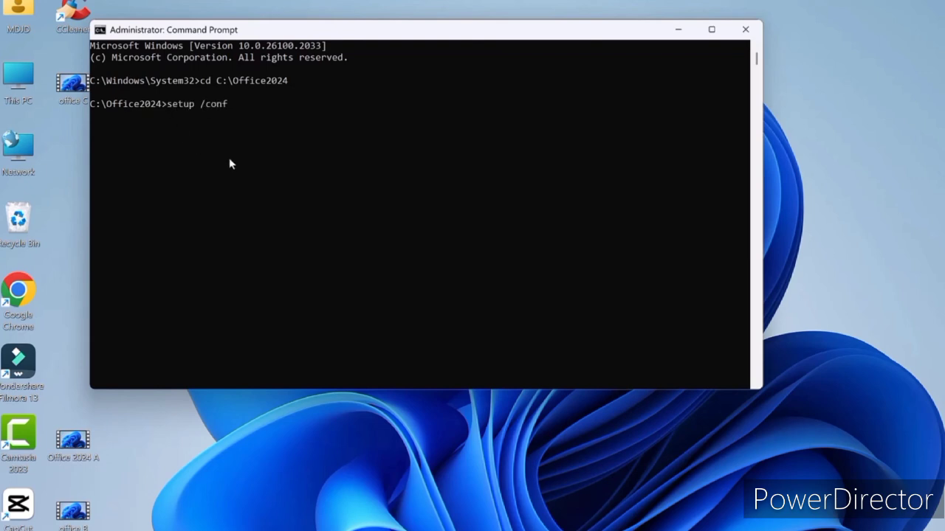
pyautogui.write('igure configuration.xml')
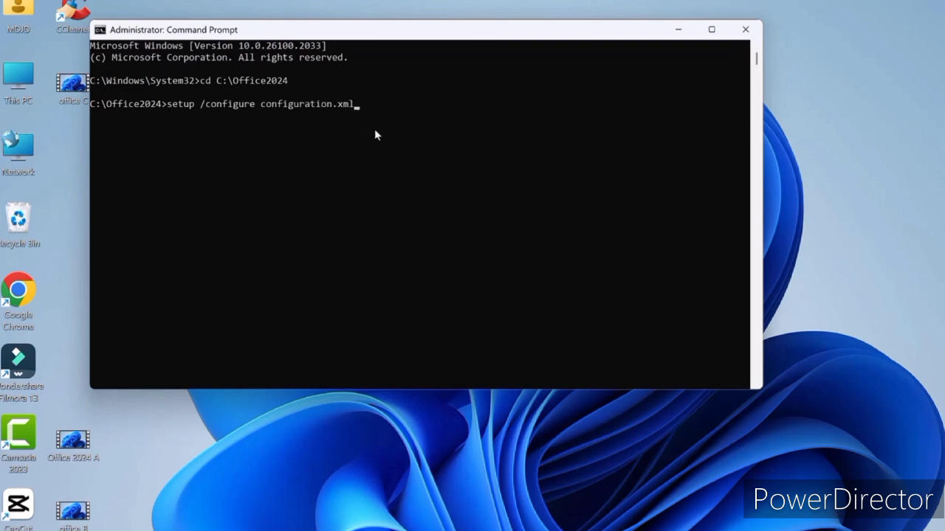
pyautogui.press('Return')
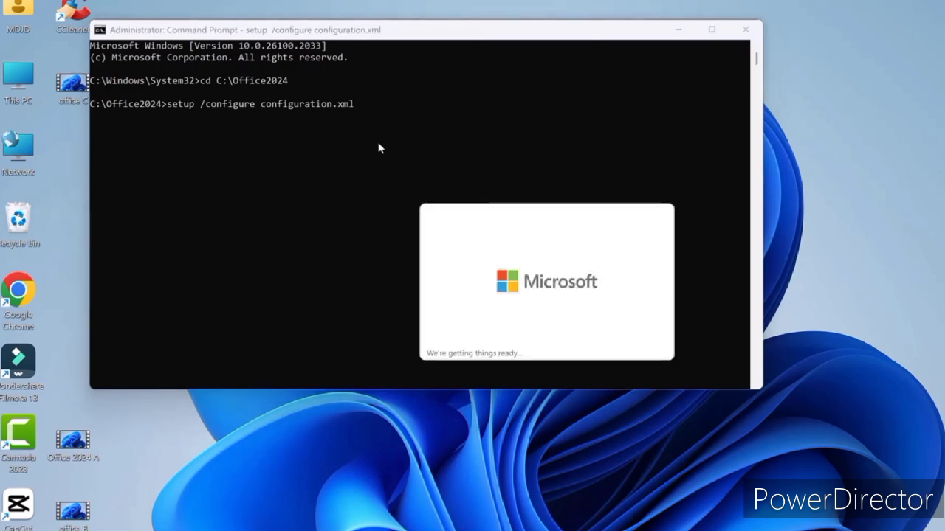
pyautogui.click(748, 31)
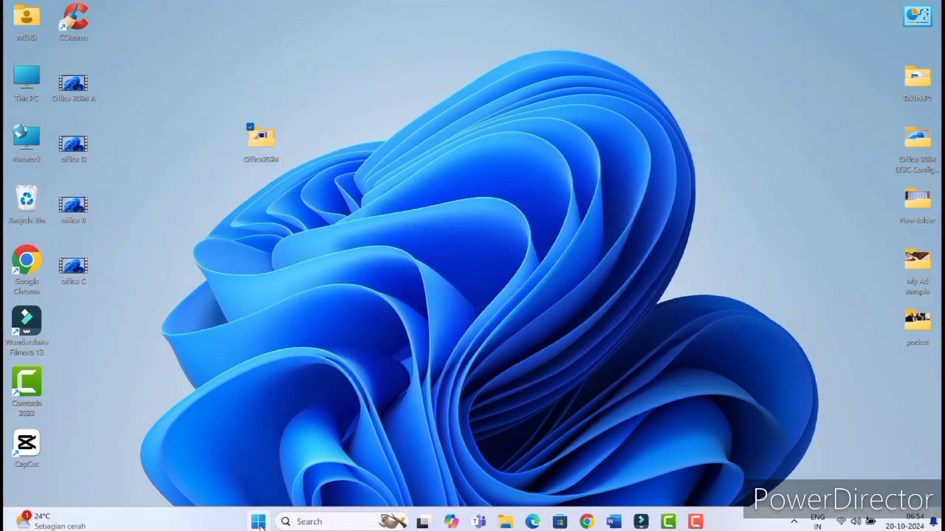
pyautogui.click(258, 522)
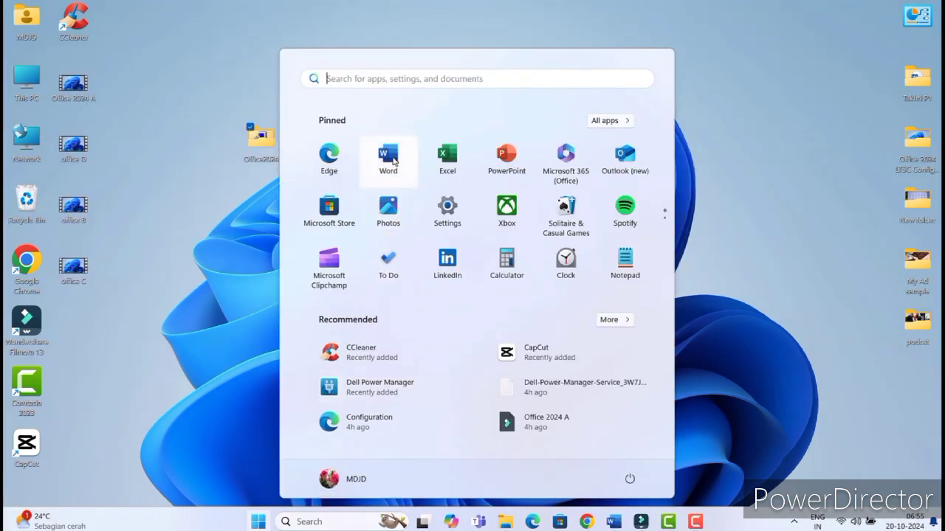
pyautogui.click(388, 156)
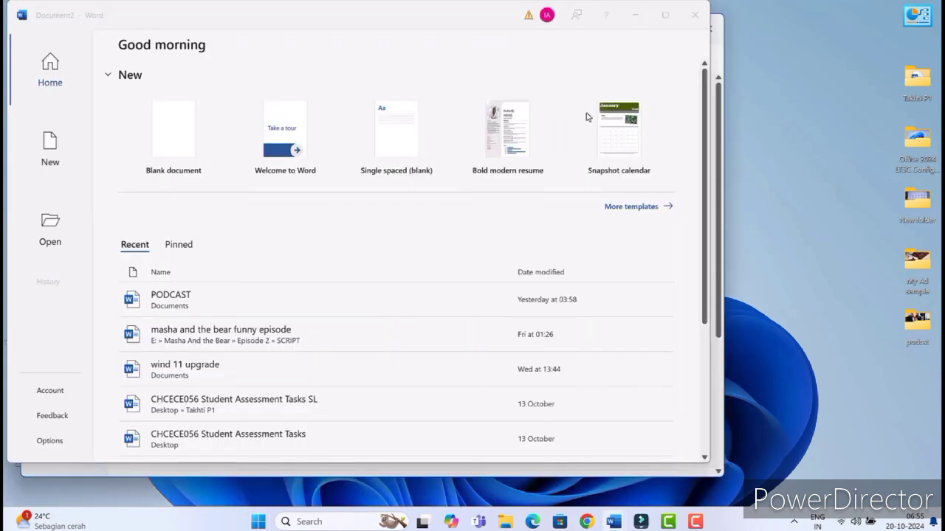
pyautogui.click(665, 15)
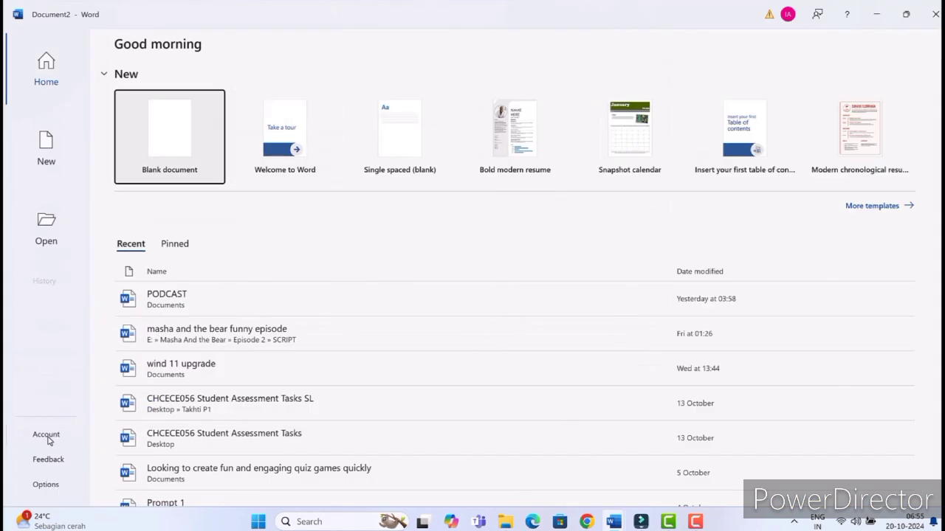
pyautogui.click(47, 437)
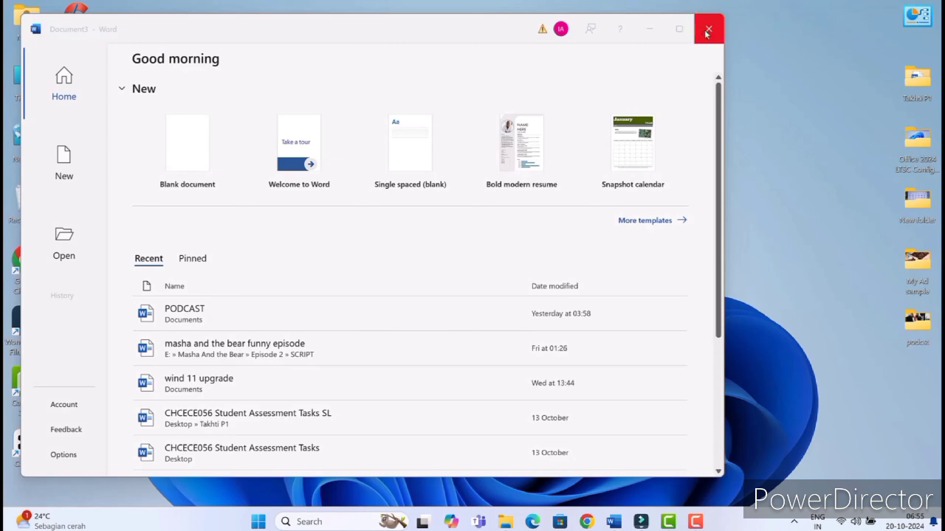
pyautogui.click(708, 29)
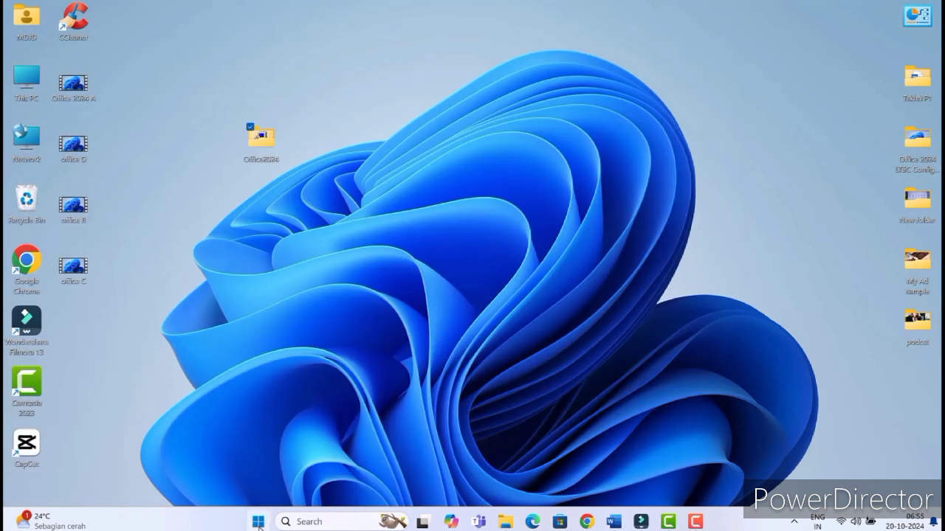
# Step: Launch Excel from Start and open its Account page to check activation
pyautogui.click(258, 523)
pyautogui.click(446, 177)
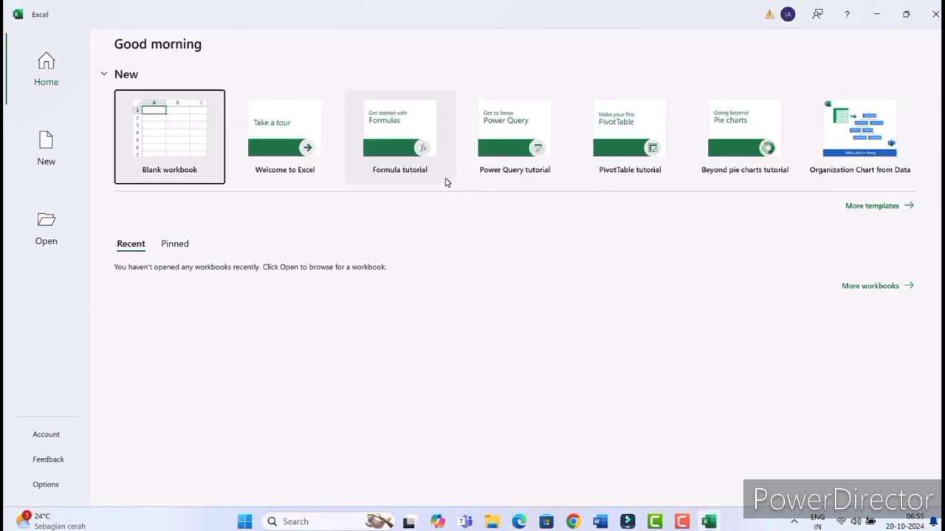
pyautogui.click(45, 436)
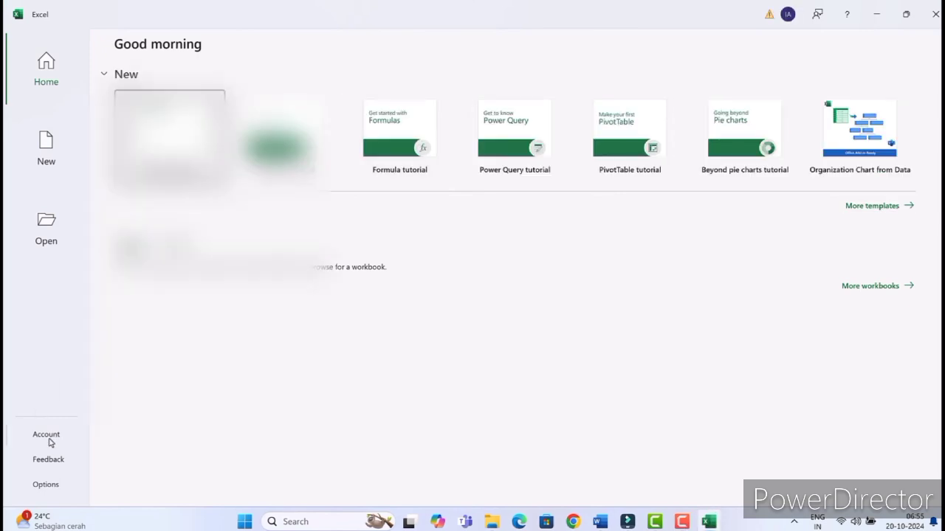